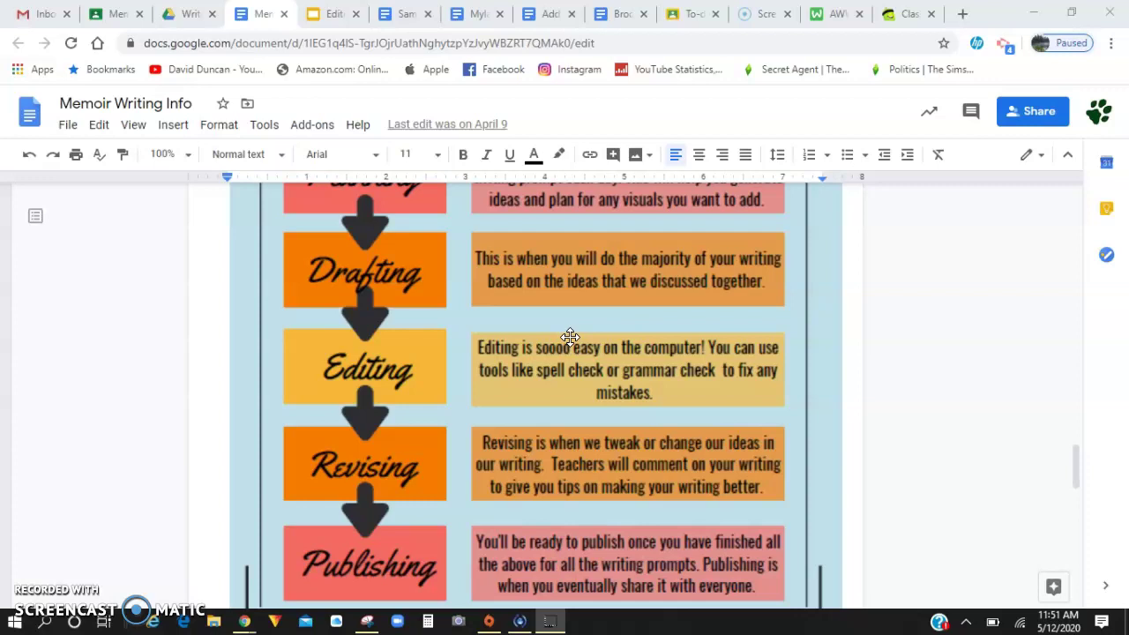
# Bring up the Sample - Memoir Writing Document and look over its prompt table
pyautogui.click(397, 14)
pyautogui.scroll(-8, 327, 391)
pyautogui.scroll(-5, 328, 419)
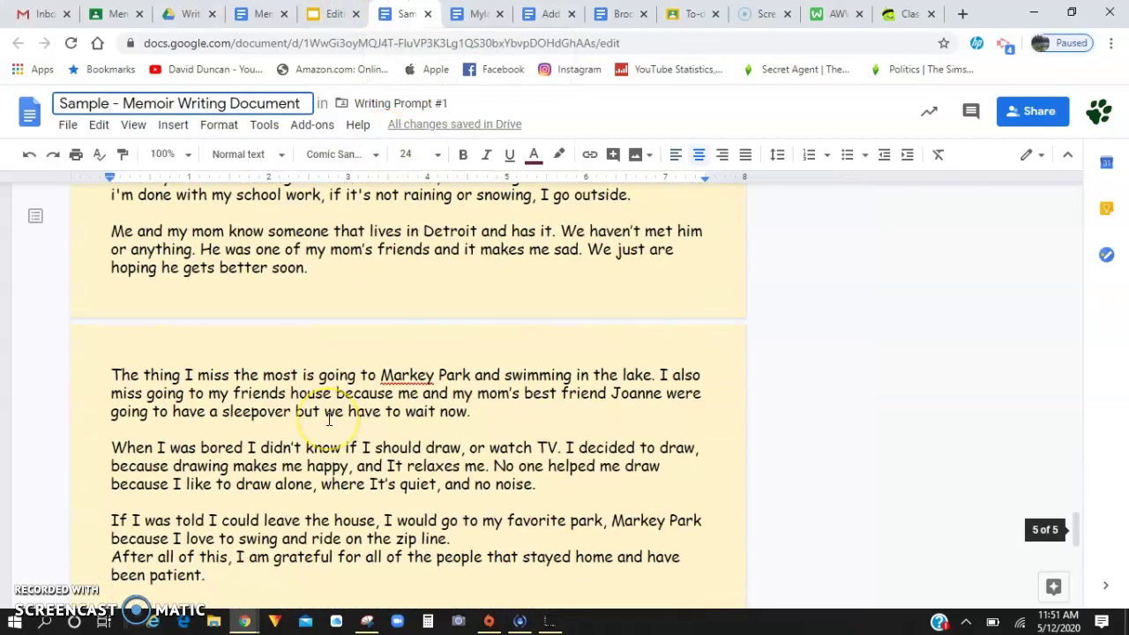
pyautogui.scroll(2, 329, 418)
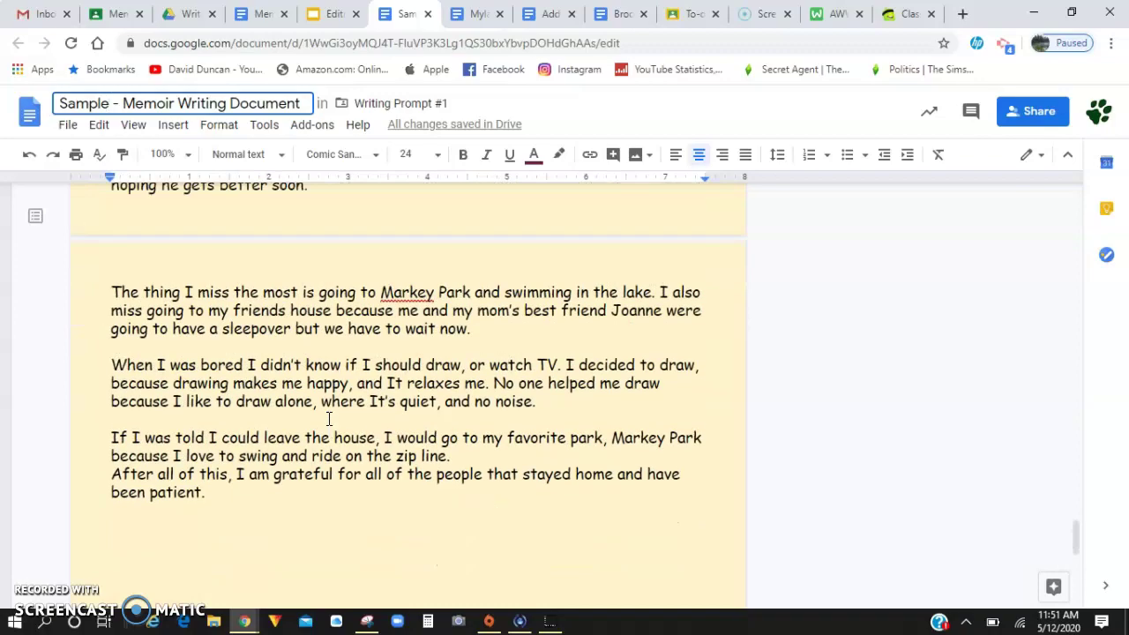
pyautogui.doubleClick(101, 104)
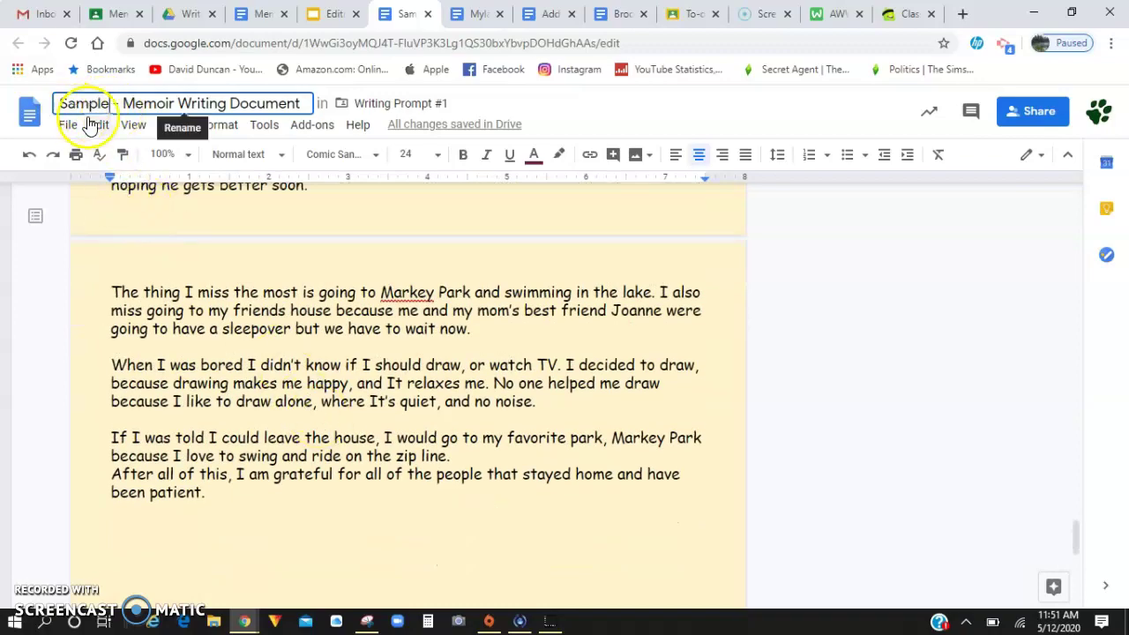
pyautogui.scroll(5, 164, 295)
pyautogui.scroll(5, 176, 319)
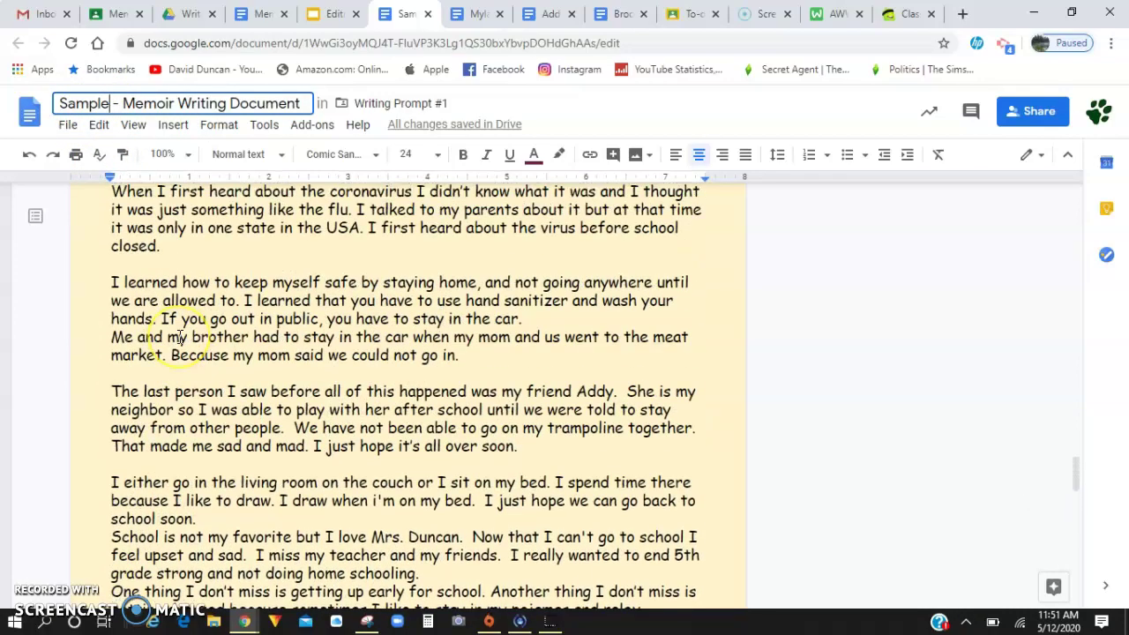
pyautogui.scroll(1, 181, 334)
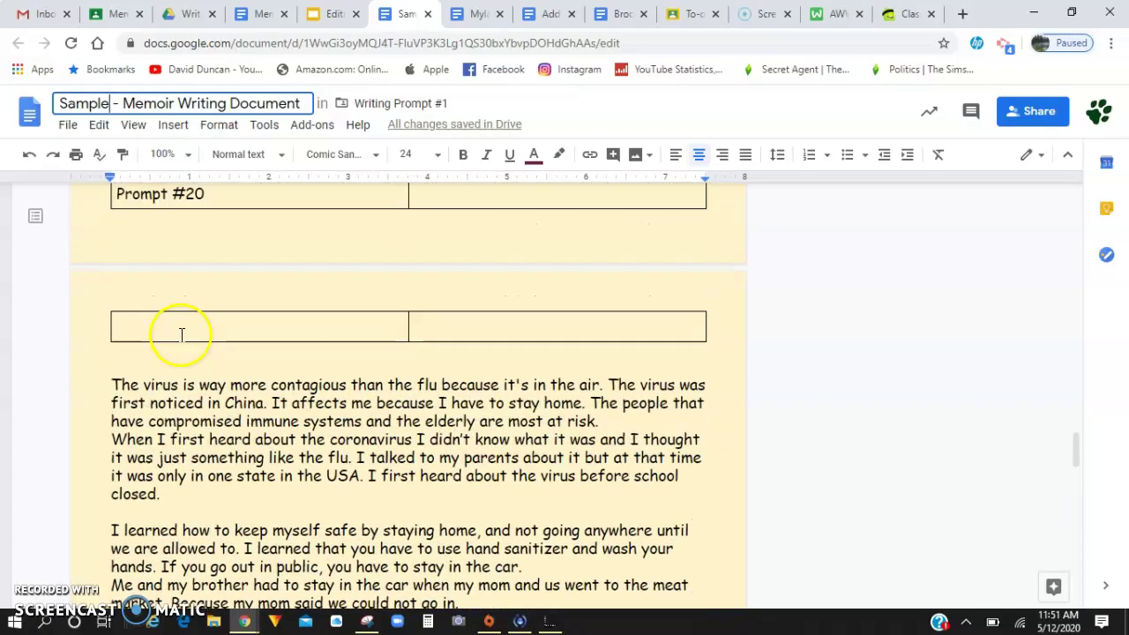
pyautogui.scroll(-1, 181, 333)
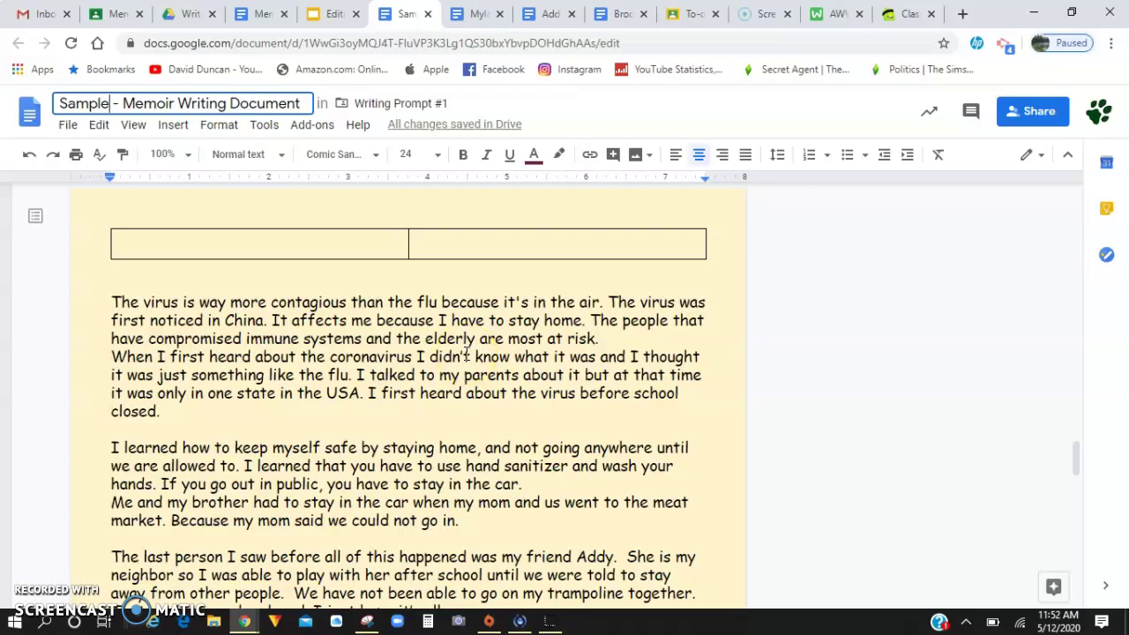
# Read through the coronavirus memoir paragraphs under Prompt #20, ending back at the first paragraph
pyautogui.scroll(20, 466, 353)
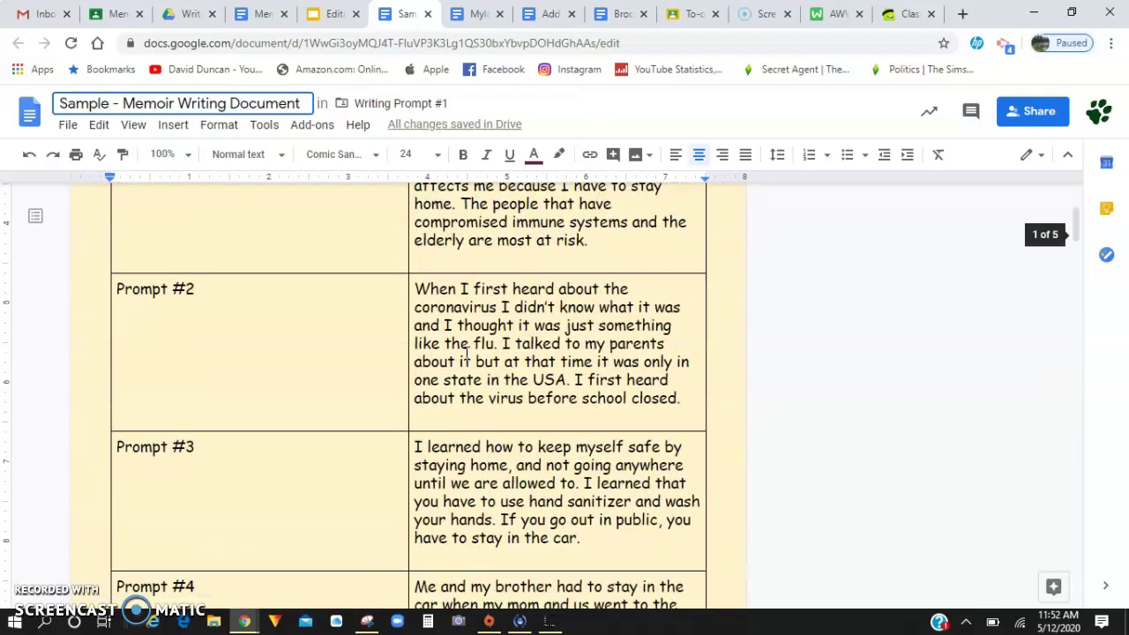
pyautogui.scroll(1, 467, 354)
pyautogui.scroll(-14, 615, 375)
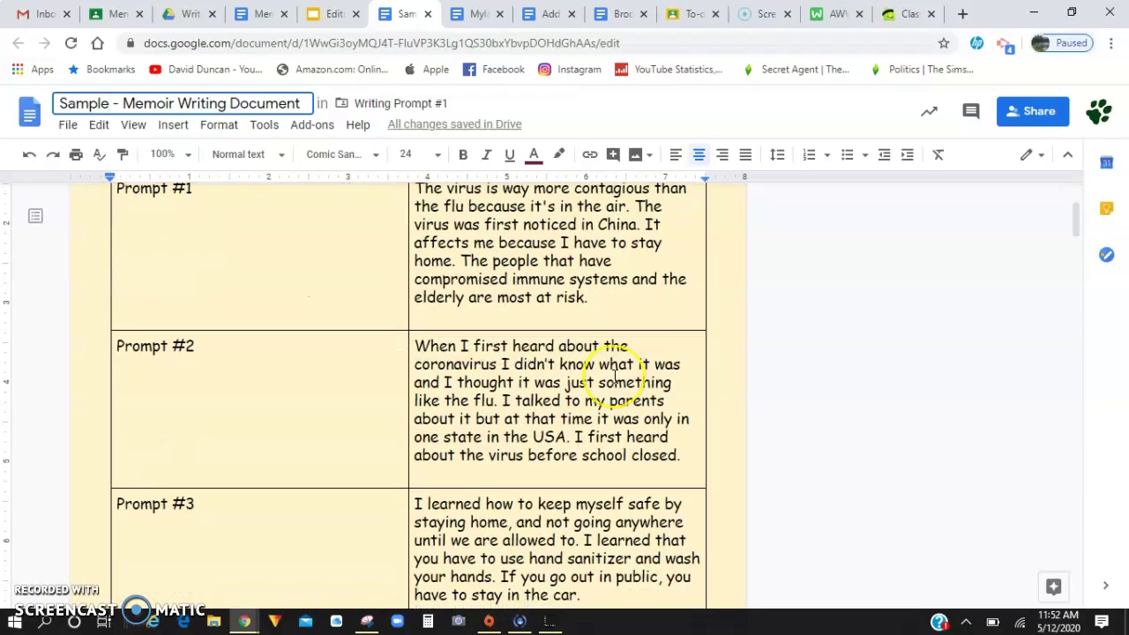
pyautogui.scroll(-15, 612, 376)
pyautogui.click(418, 388)
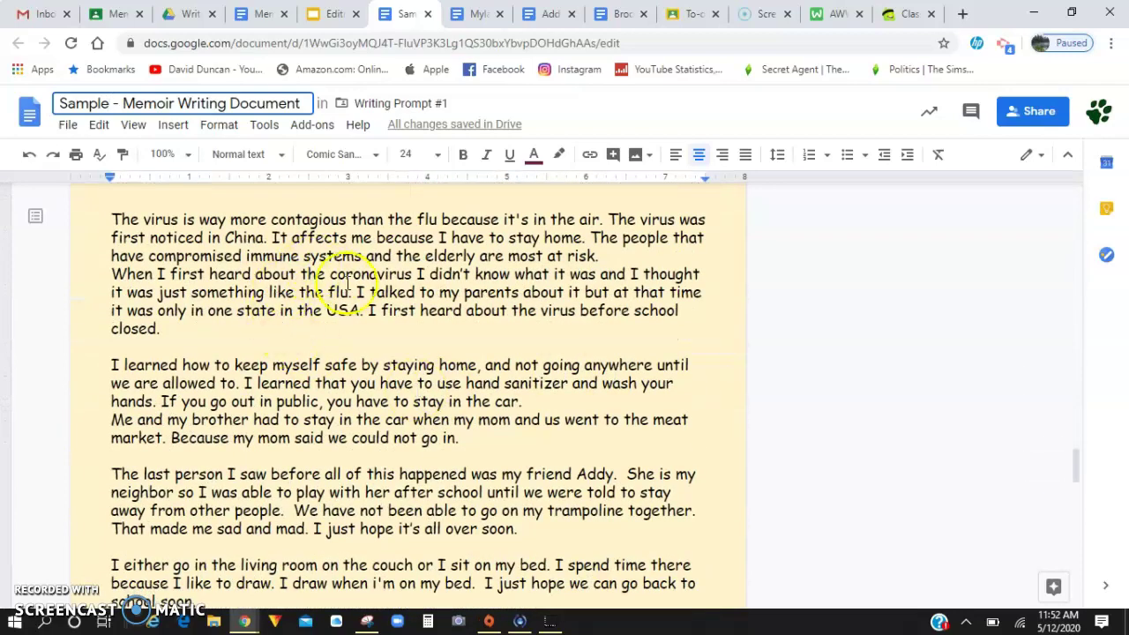
pyautogui.scroll(-6, 378, 373)
pyautogui.scroll(-6, 392, 477)
pyautogui.scroll(8, 392, 479)
pyautogui.scroll(7, 394, 479)
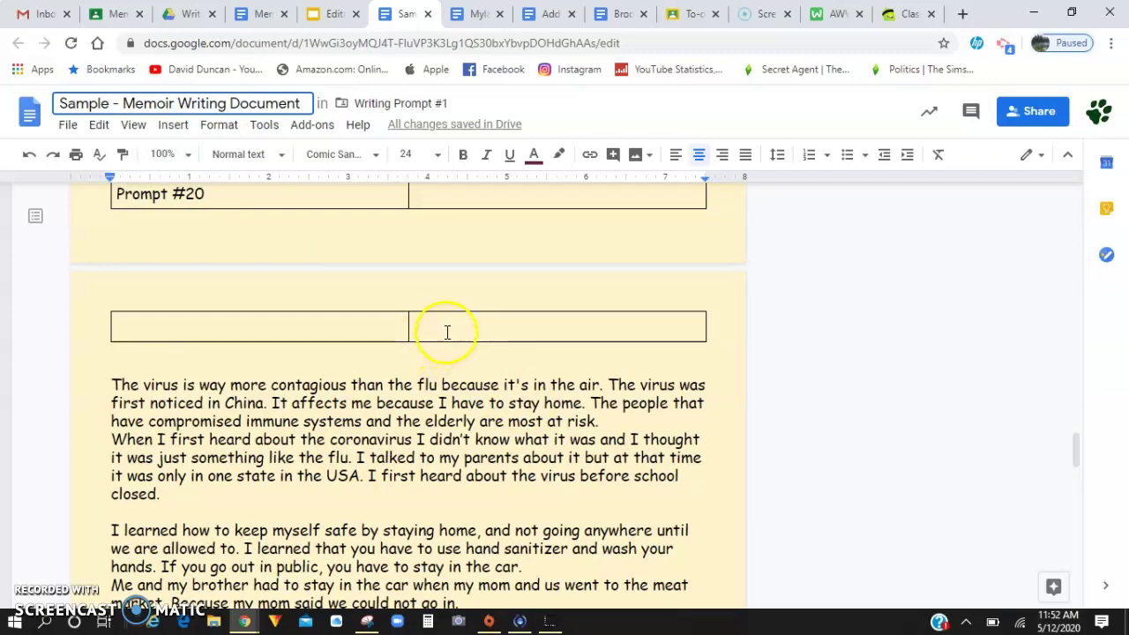
# Show the Editing Checklist slide with the Themes panel closed at 100% zoom
pyautogui.click(328, 18)
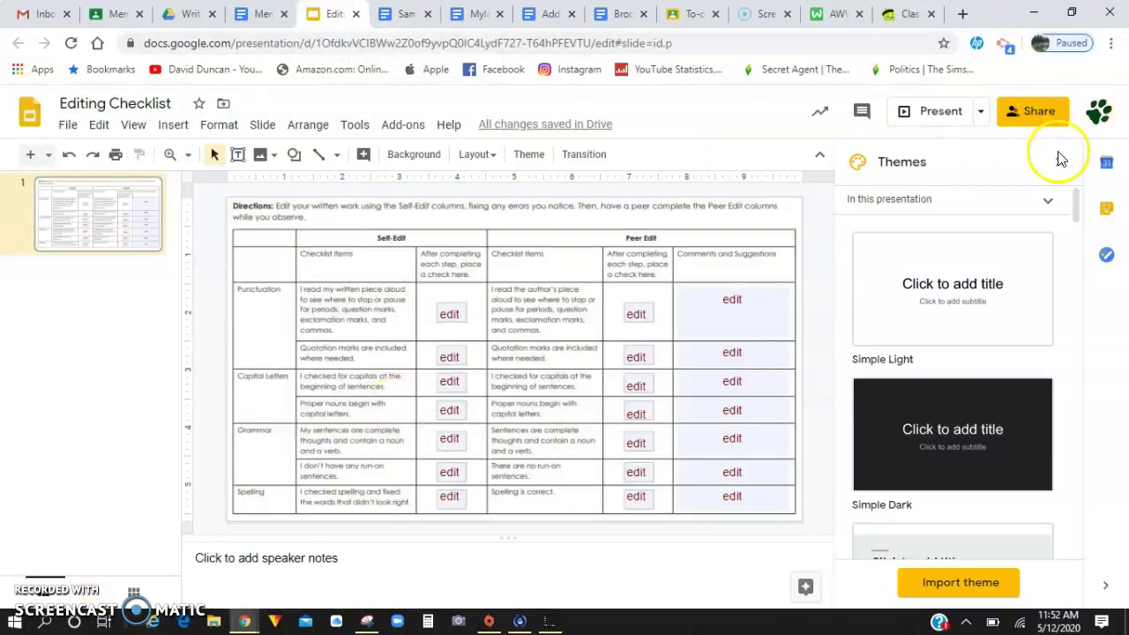
pyautogui.click(1060, 162)
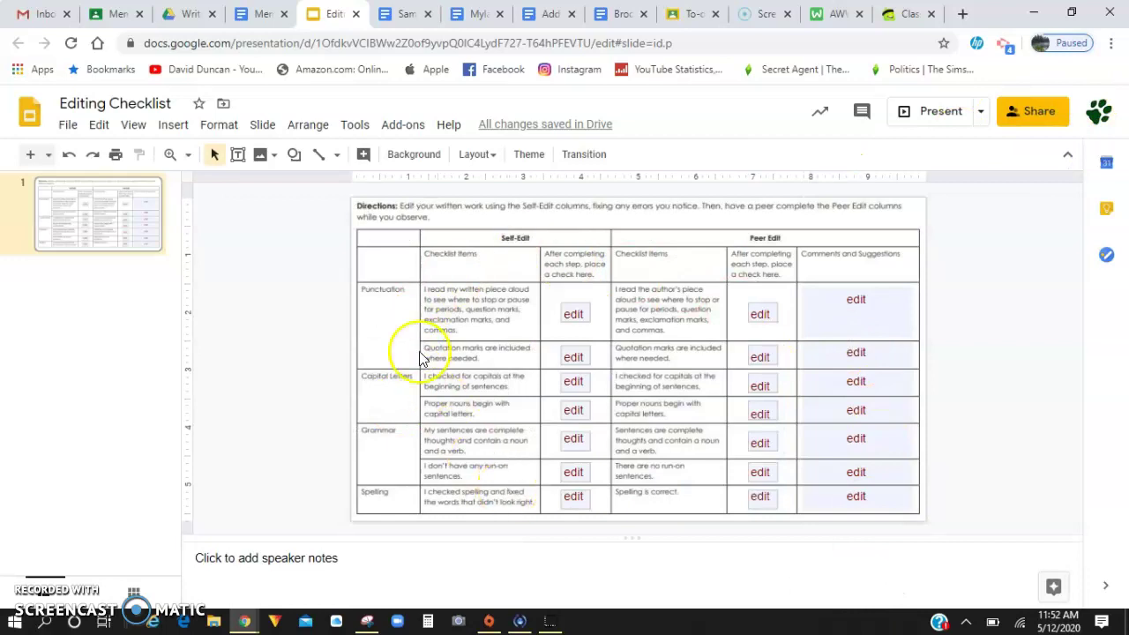
pyautogui.click(191, 157)
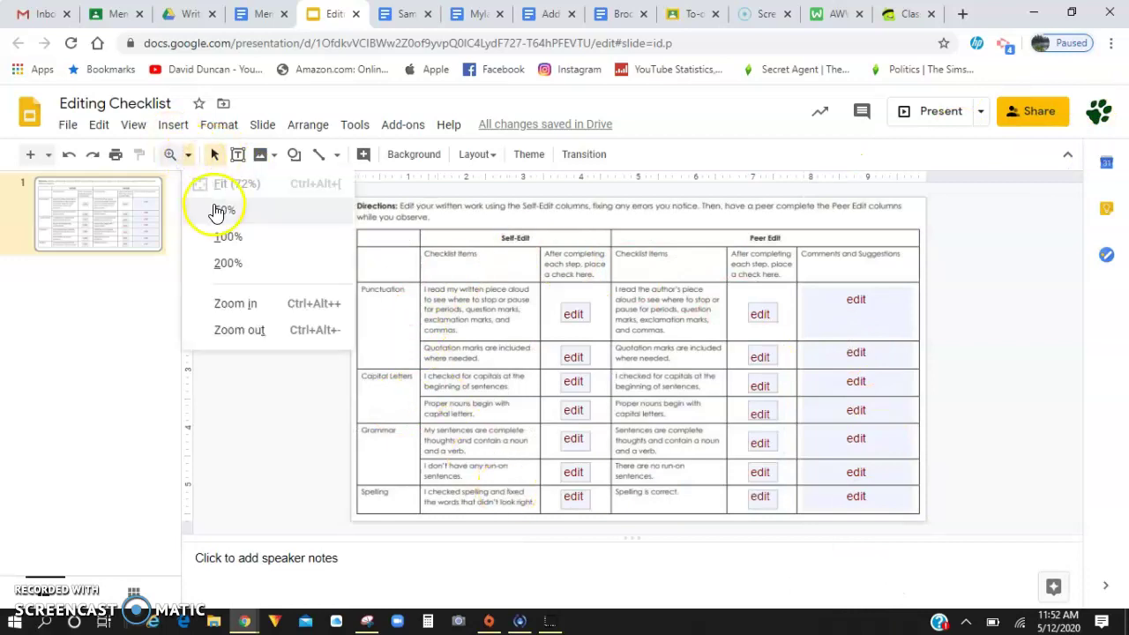
pyautogui.click(220, 235)
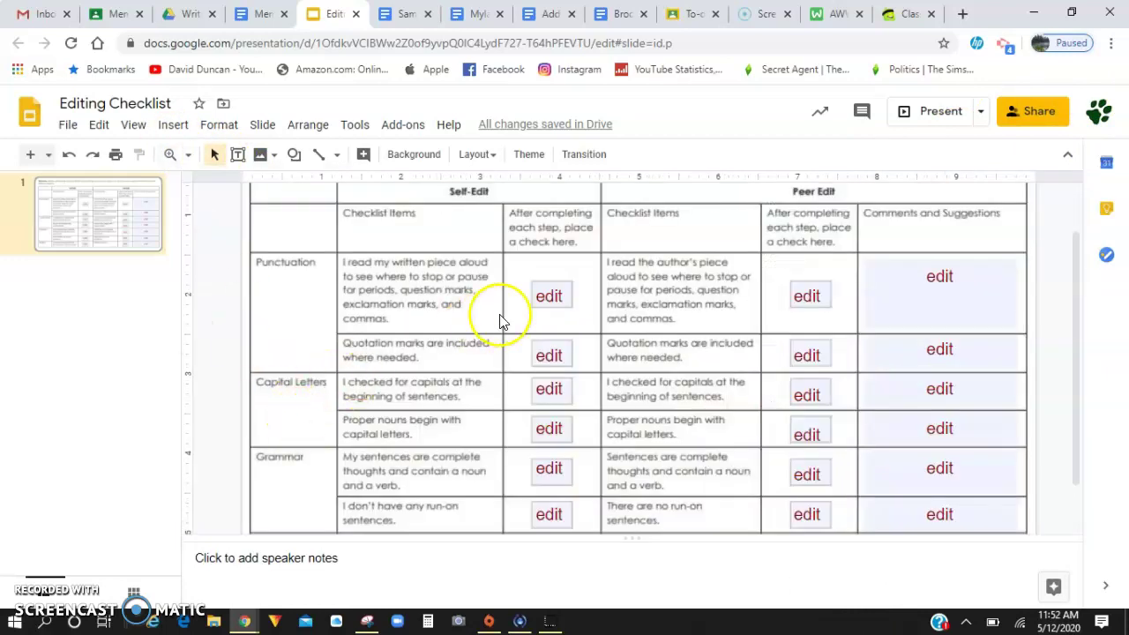
pyautogui.scroll(1, 512, 313)
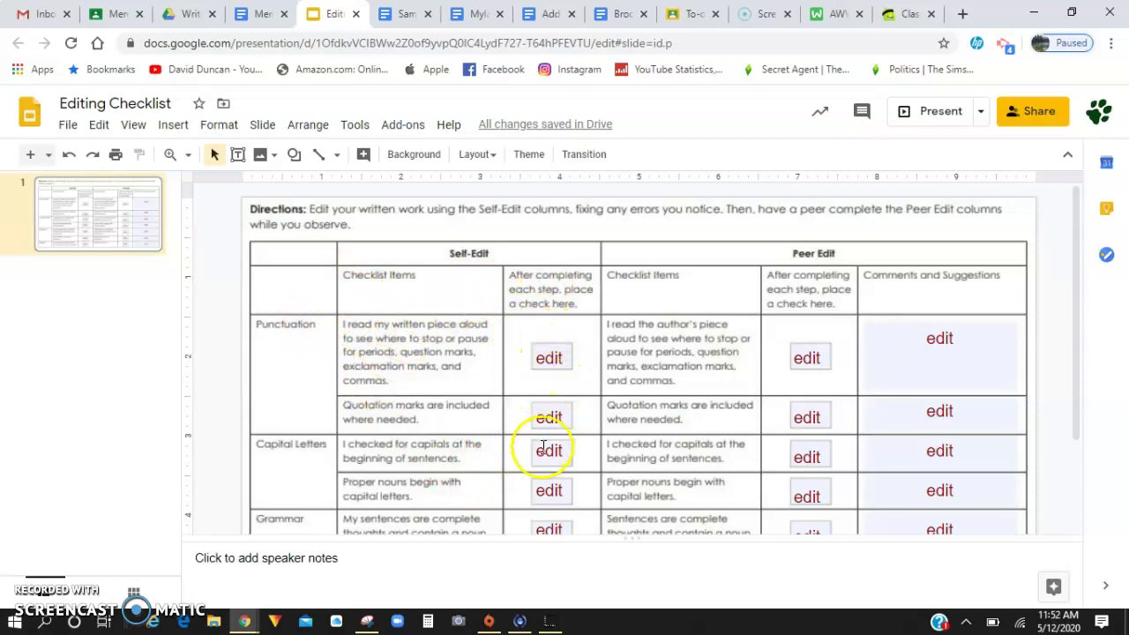
# Demonstrate marking the first Self-Edit check box with an x, then clear it
pyautogui.click(556, 356)
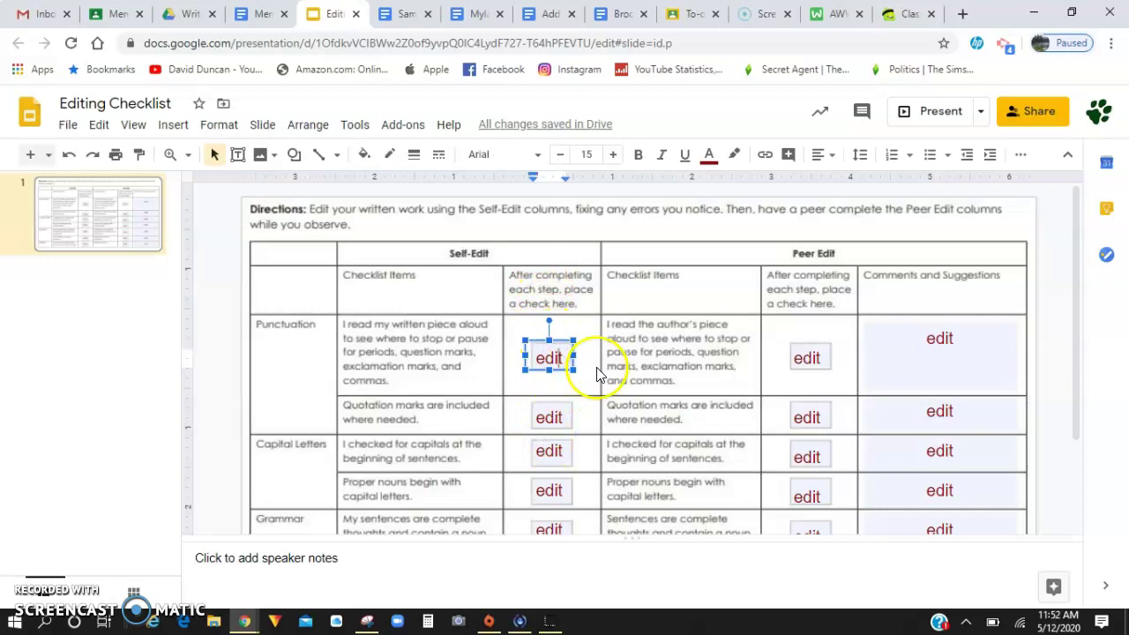
pyautogui.press('BackSpace')
pyautogui.press('BackSpace')
pyautogui.press('BackSpace')
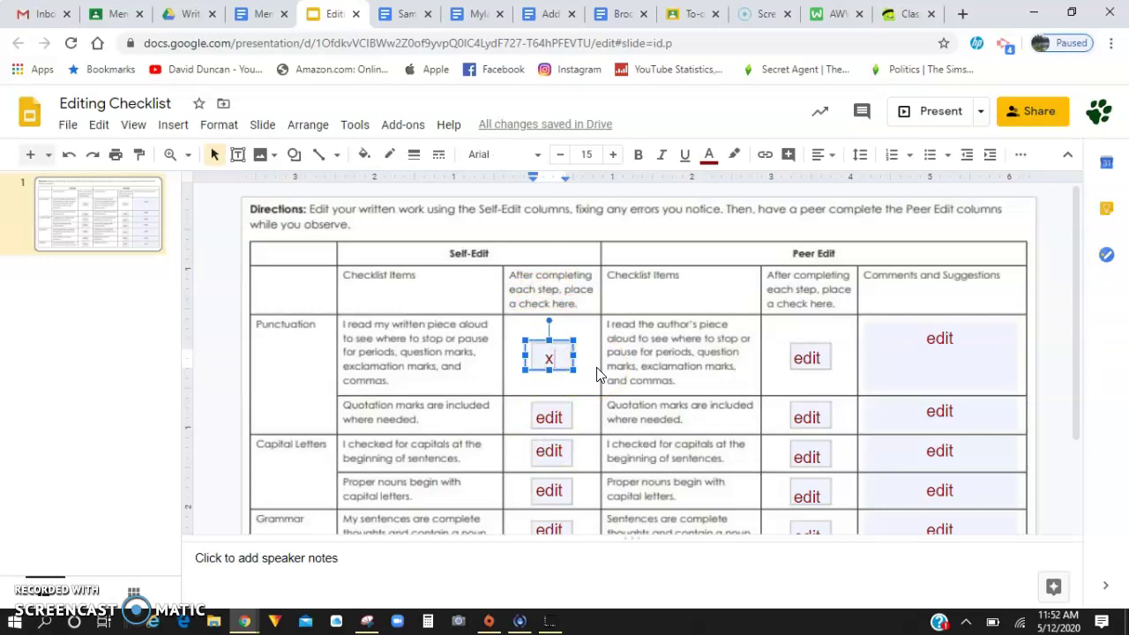
pyautogui.press('BackSpace')
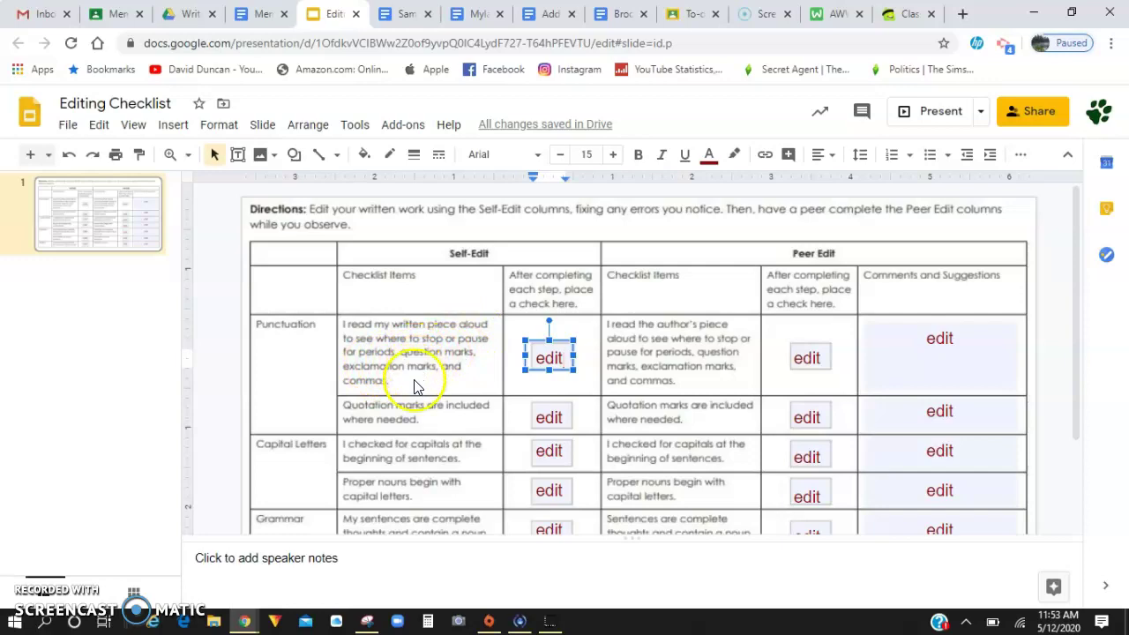
# Scroll through the sample memoir document again
pyautogui.click(395, 14)
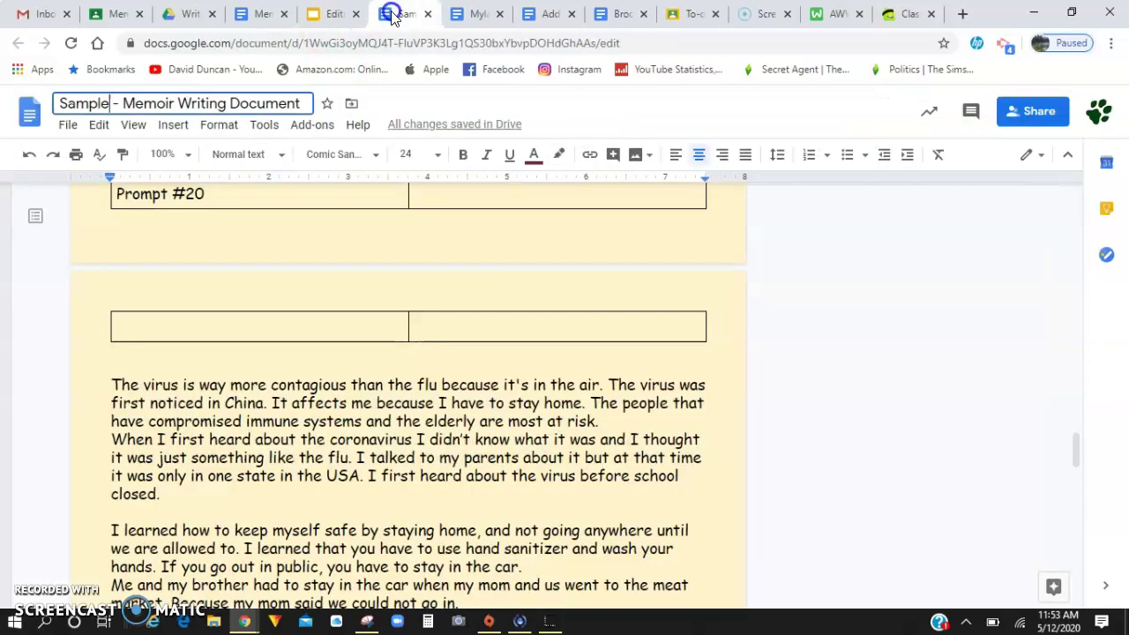
pyautogui.scroll(-5, 275, 380)
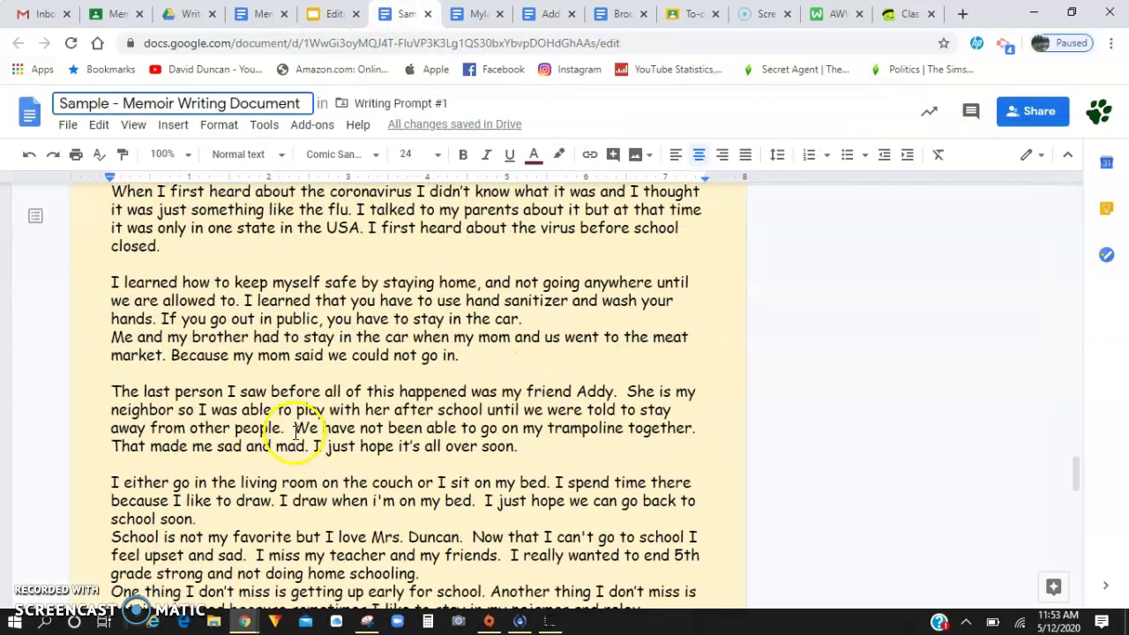
pyautogui.scroll(-5, 294, 458)
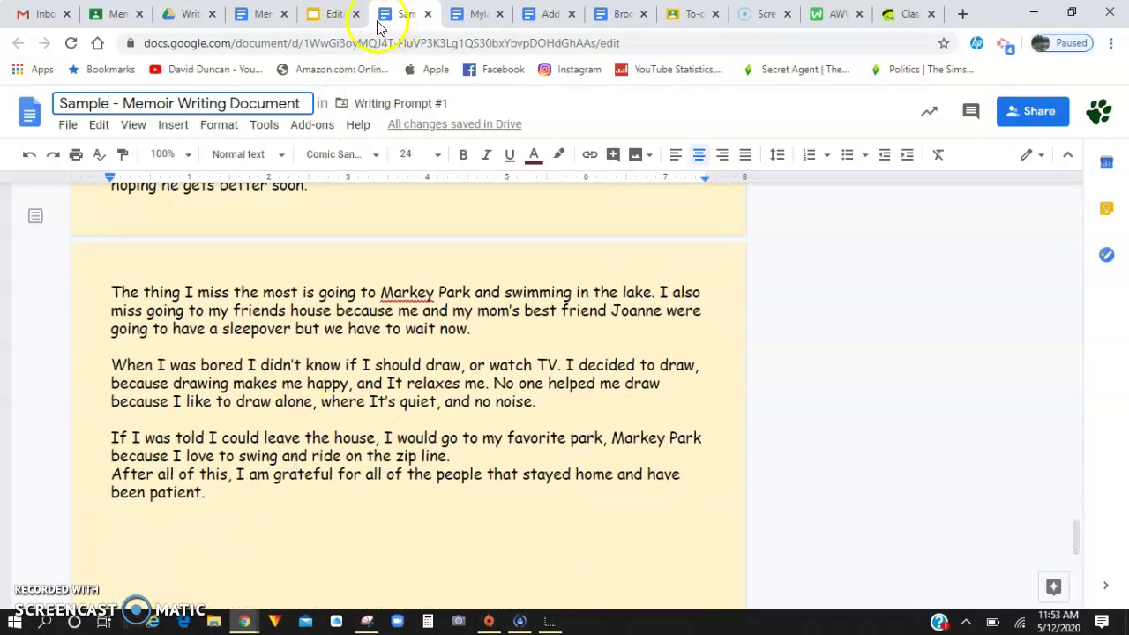
# Review the Editing Checklist slide, then return to the Memoir Writing Info document
pyautogui.click(338, 16)
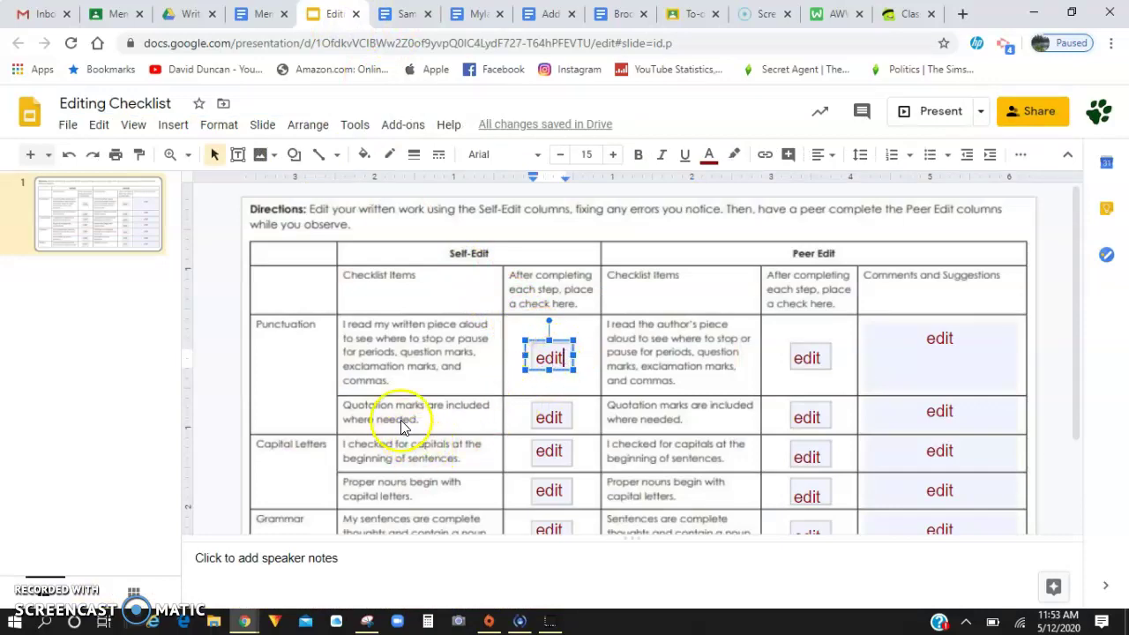
pyautogui.scroll(-3, 380, 388)
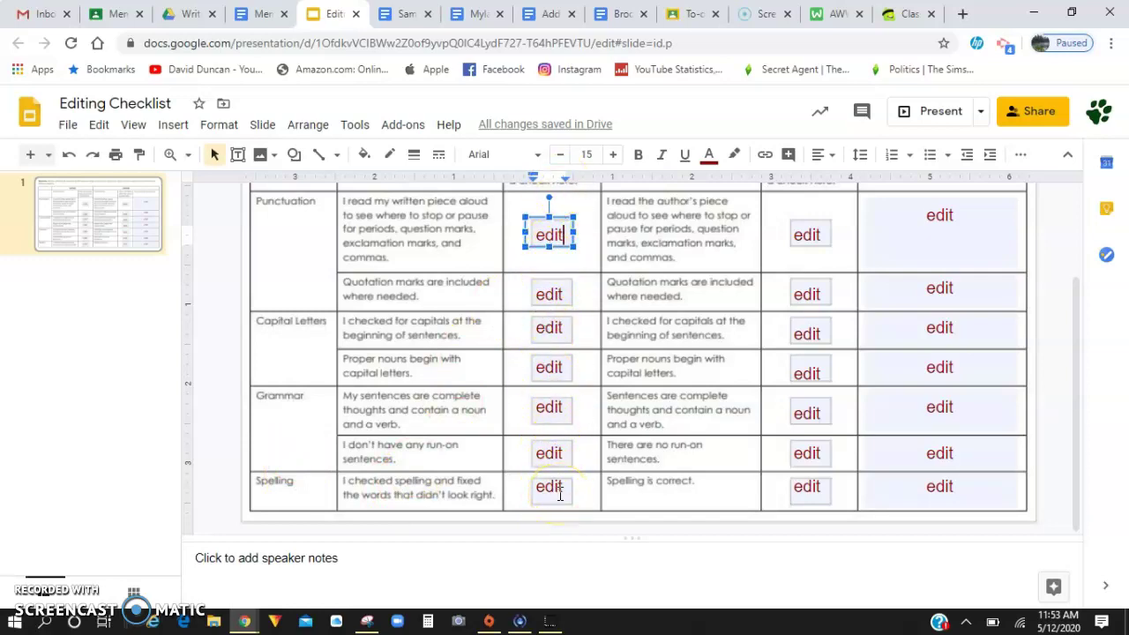
pyautogui.scroll(1, 539, 358)
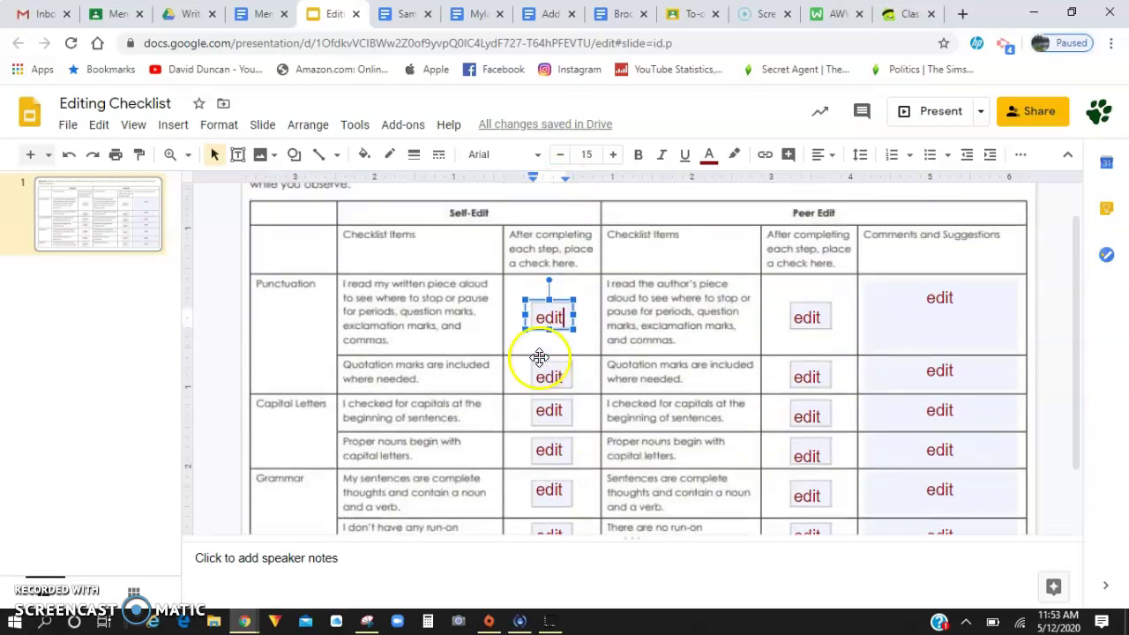
pyautogui.scroll(1, 539, 358)
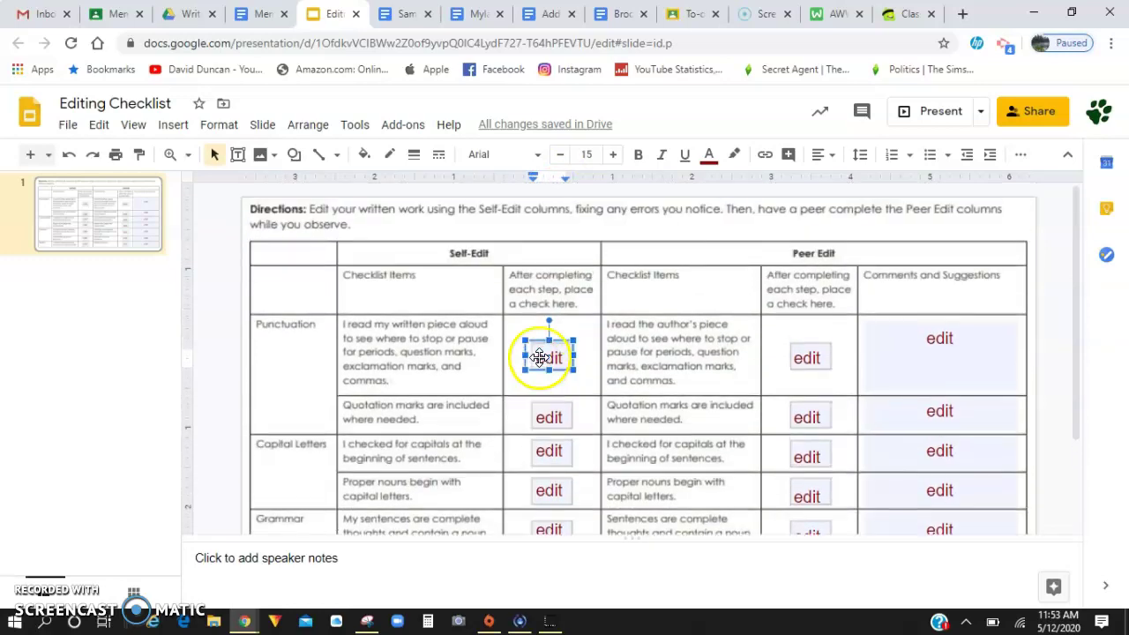
pyautogui.click(520, 230)
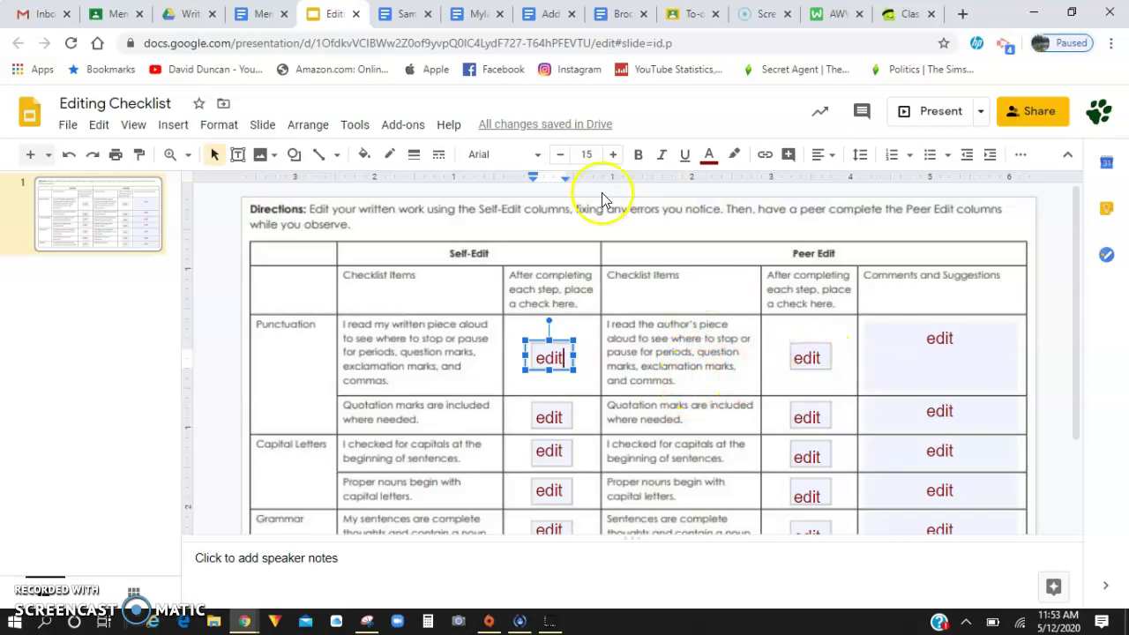
pyautogui.click(257, 15)
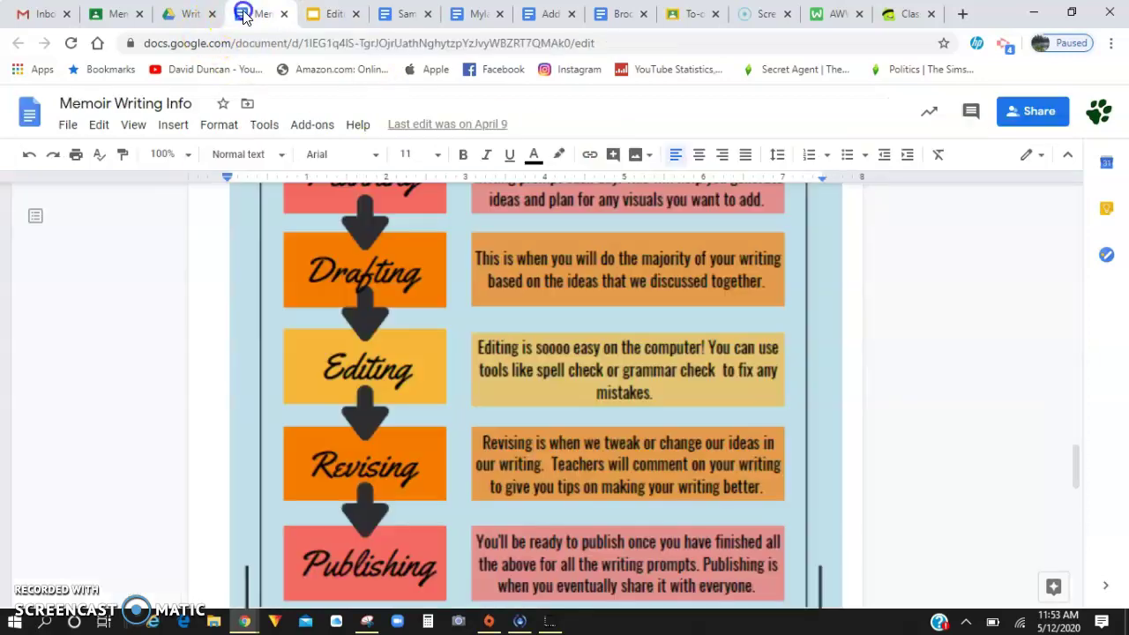
# In the sample memoir, select the sentence 'It affects me because I have to stay home.'
pyautogui.click(404, 14)
pyautogui.scroll(6, 346, 397)
pyautogui.scroll(5, 346, 363)
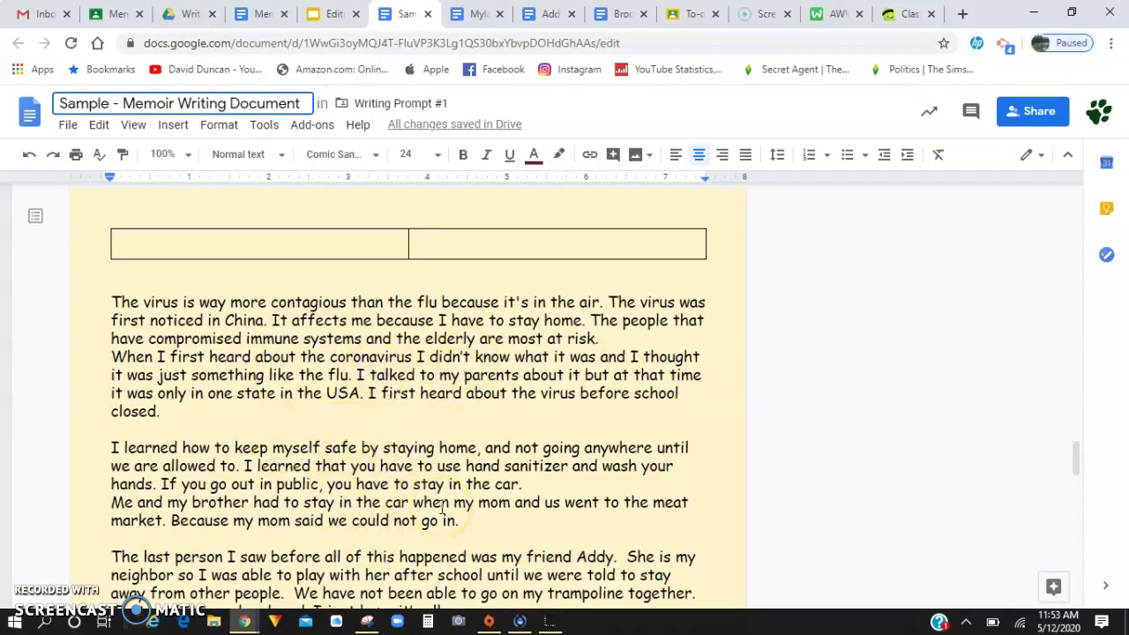
pyautogui.click(614, 303)
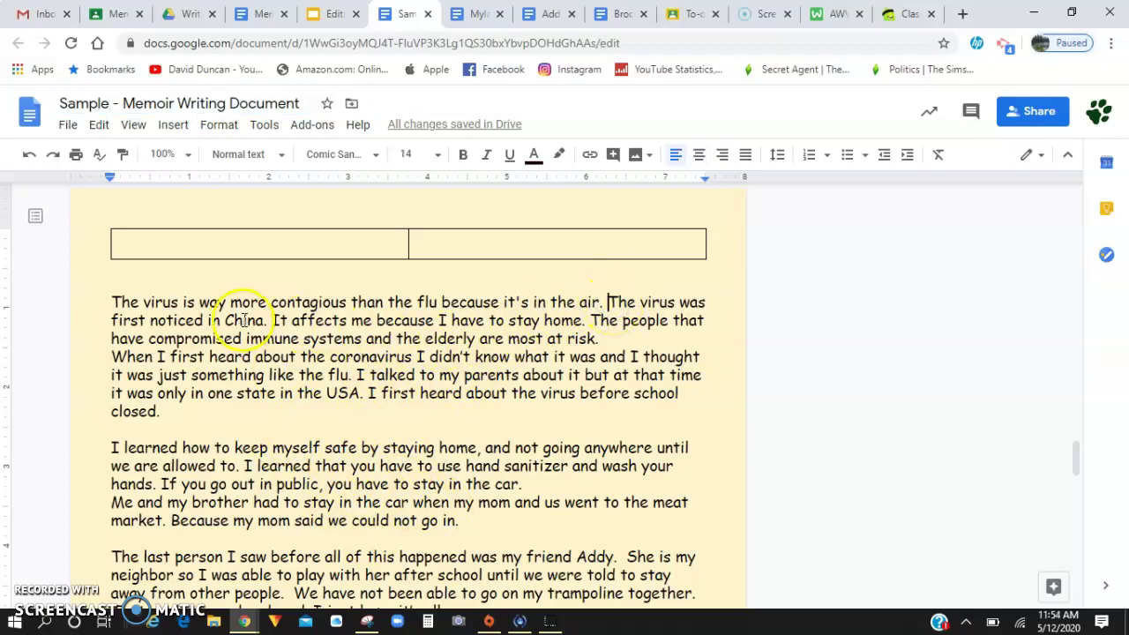
pyautogui.click(273, 321)
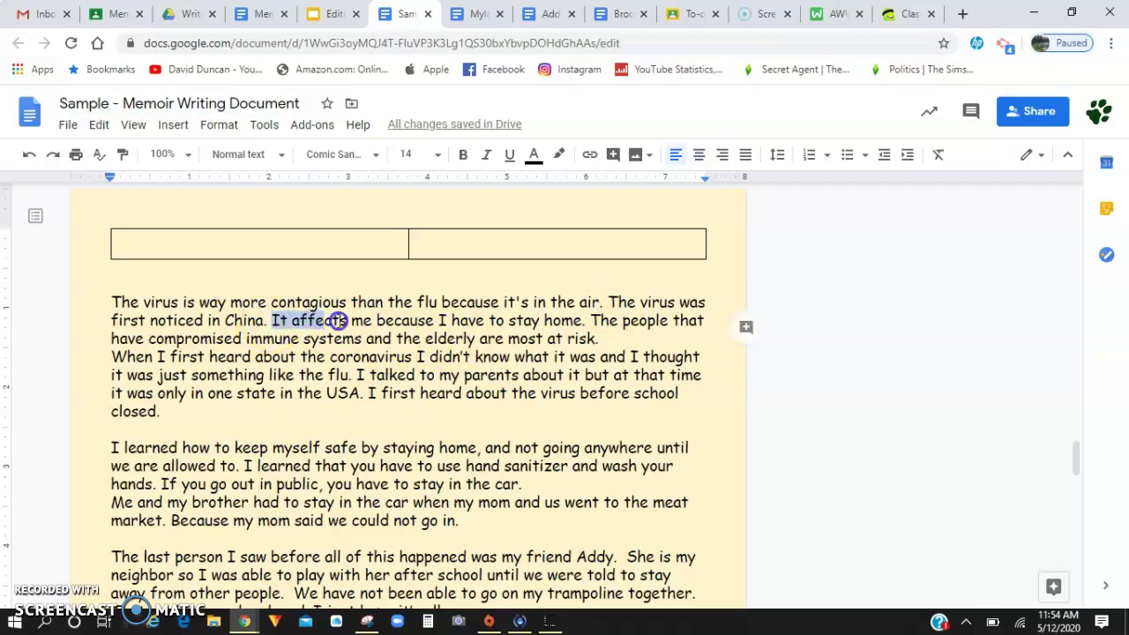
pyautogui.moveTo(398, 322); pyautogui.dragTo(472, 322)
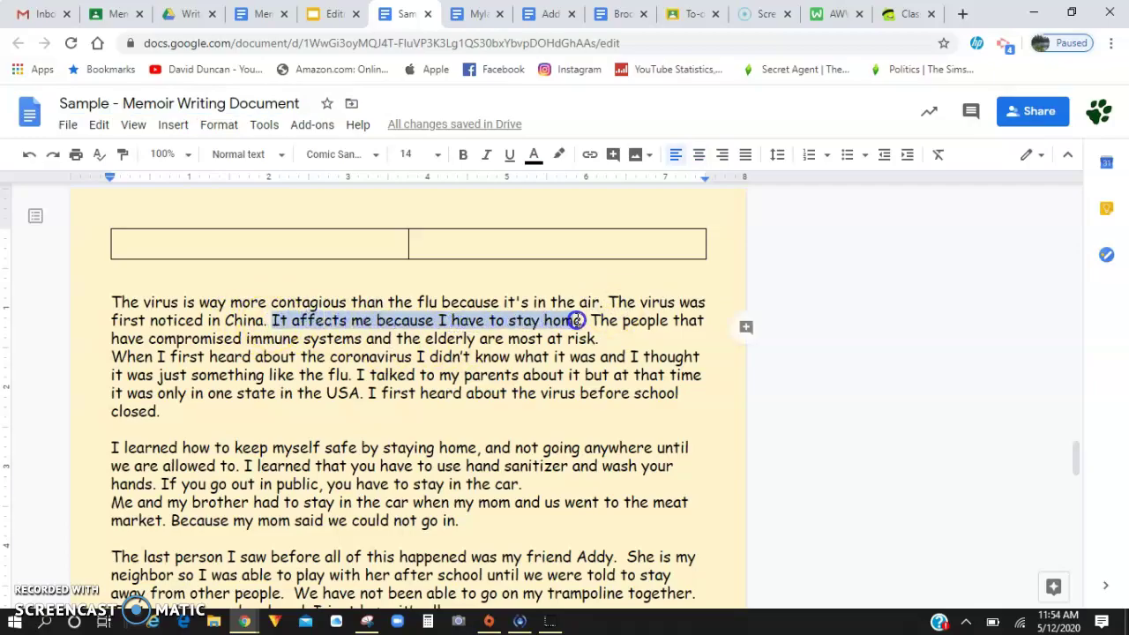
pyautogui.moveTo(585, 321); pyautogui.dragTo(586, 321)
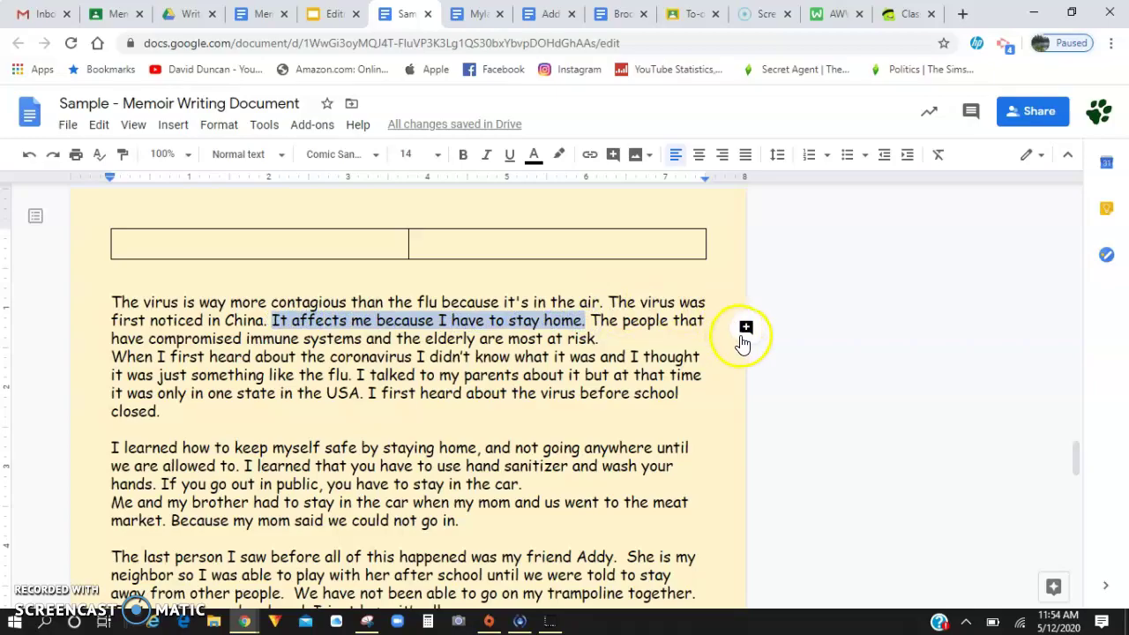
# Post a spell-checked comment that the sentence needs an exclamation mark, then resolve it
pyautogui.click(743, 333)
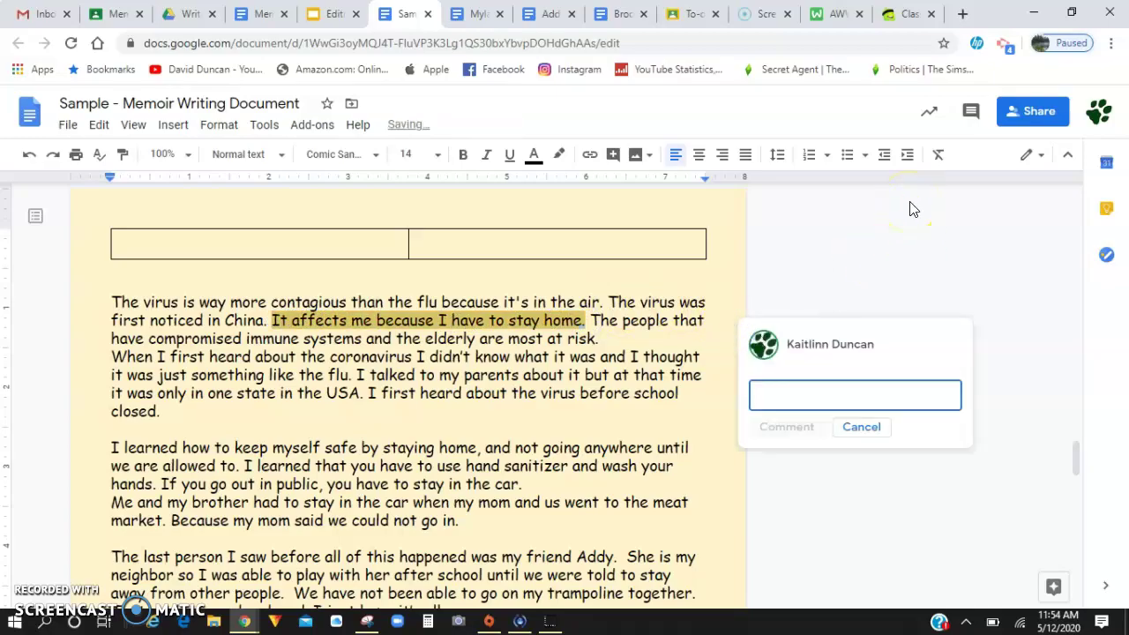
pyautogui.write('THis should be an exlamation mark')
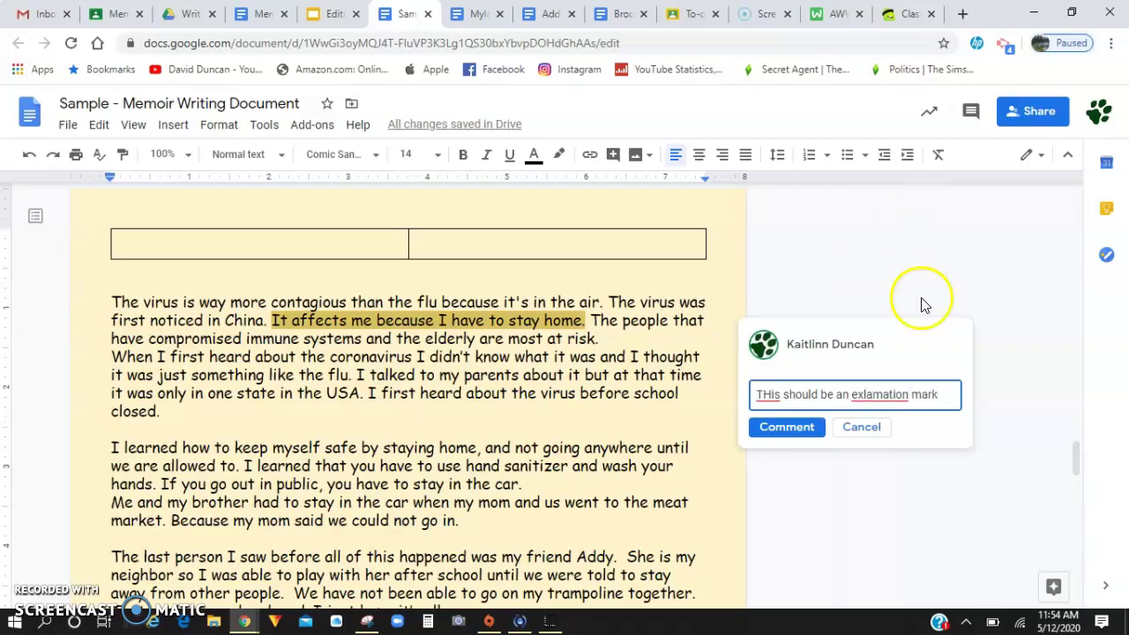
pyautogui.rightClick(895, 395)
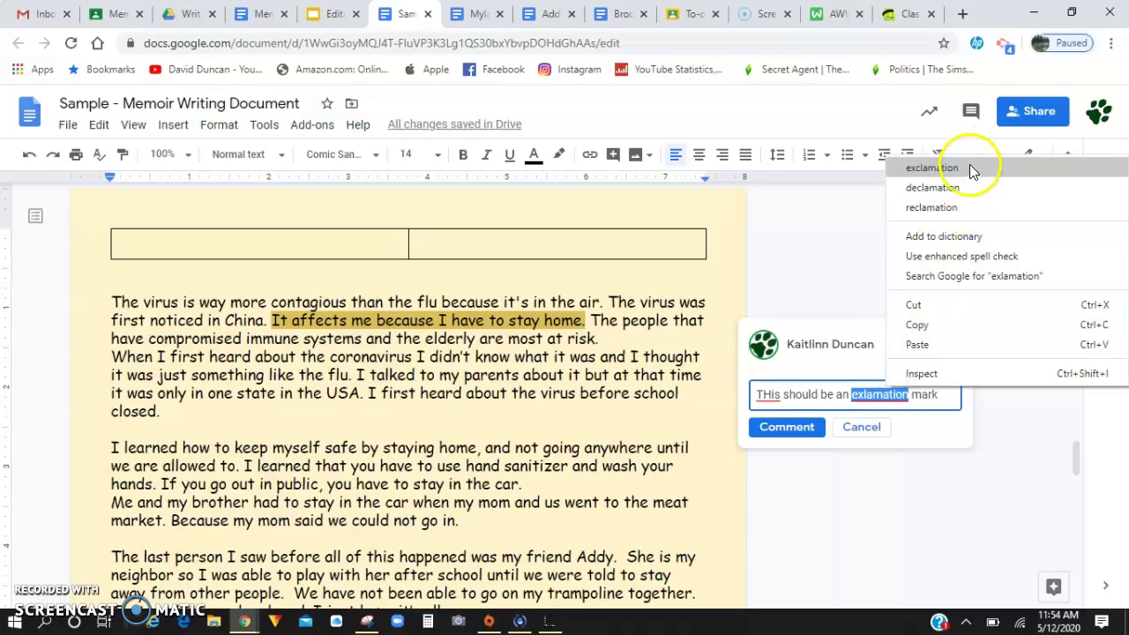
pyautogui.click(968, 167)
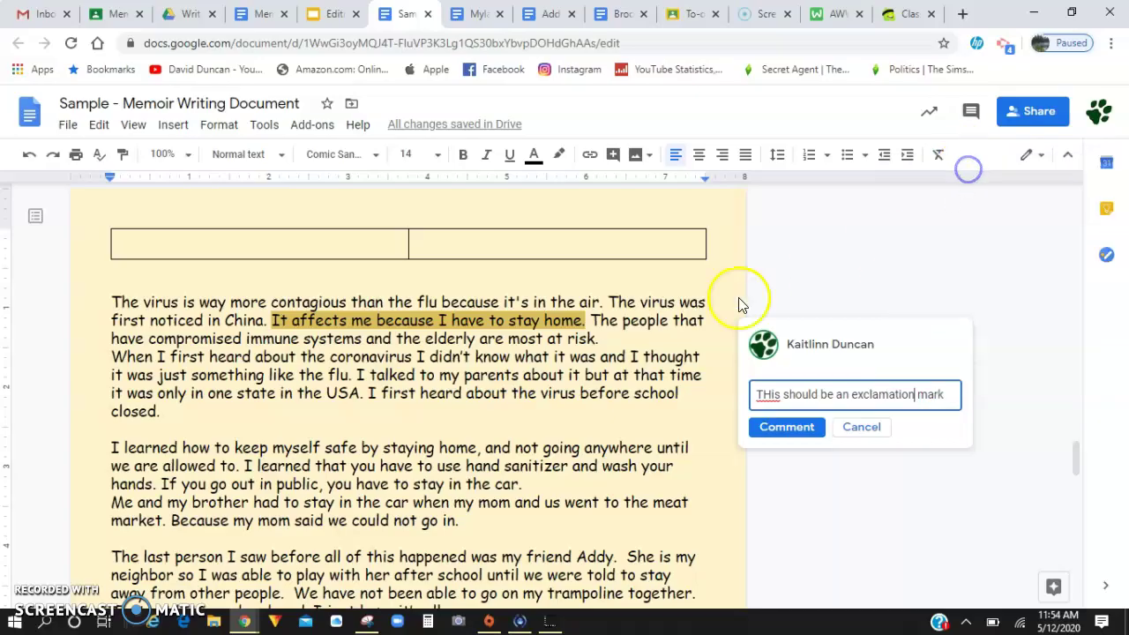
pyautogui.click(814, 430)
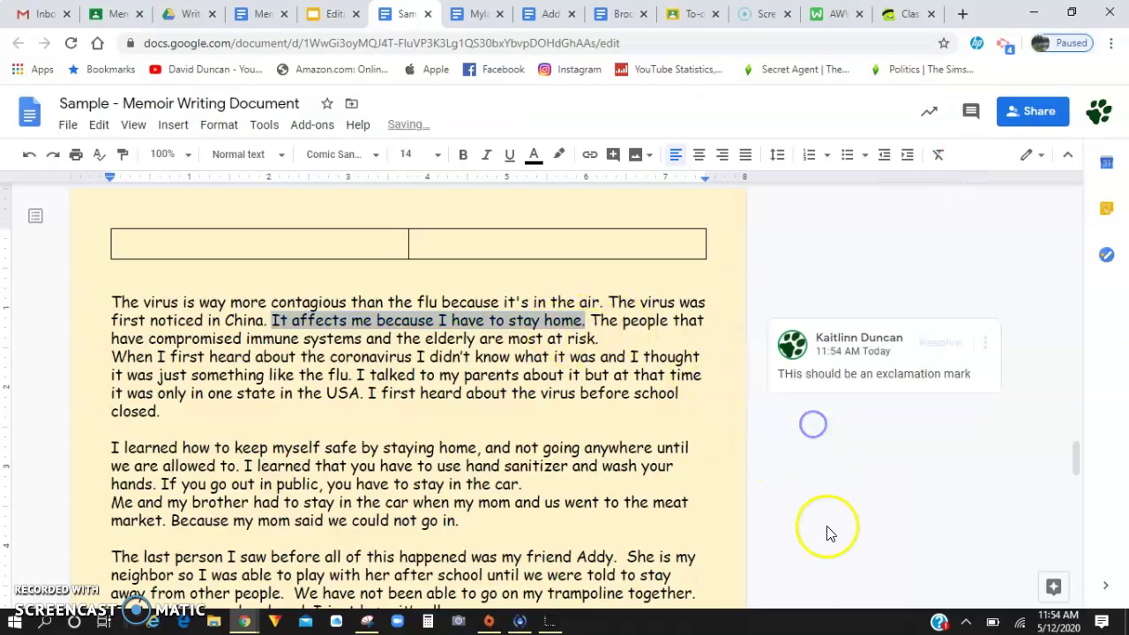
pyautogui.click(953, 346)
pyautogui.click(456, 322)
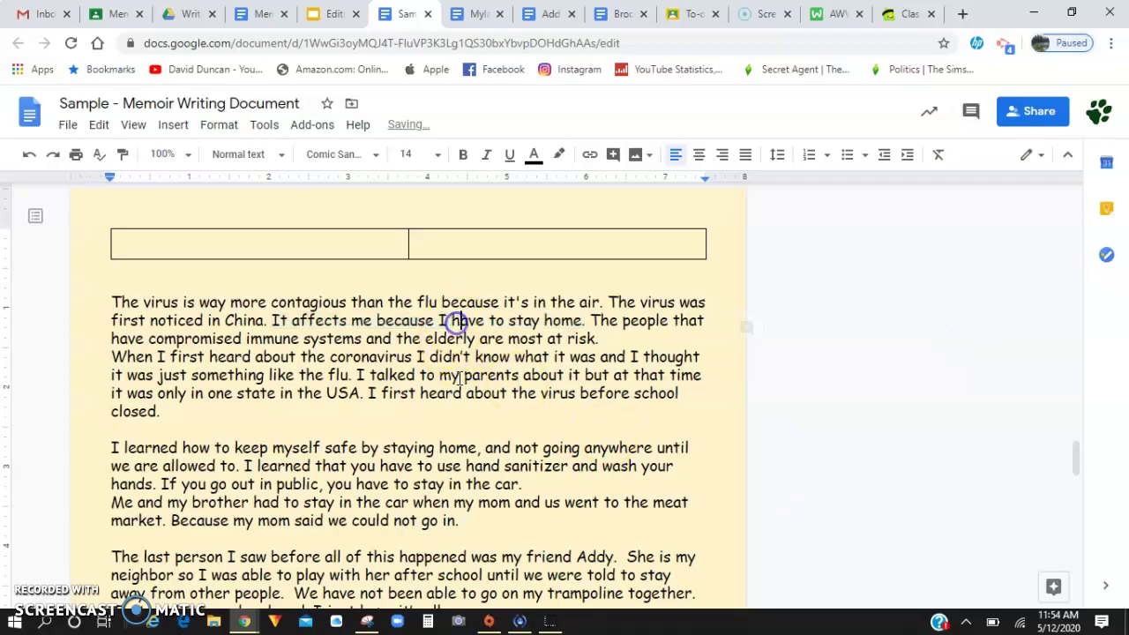
# Replace 'edit' with an x in the Punctuation row's Peer Edit check cell
pyautogui.click(334, 14)
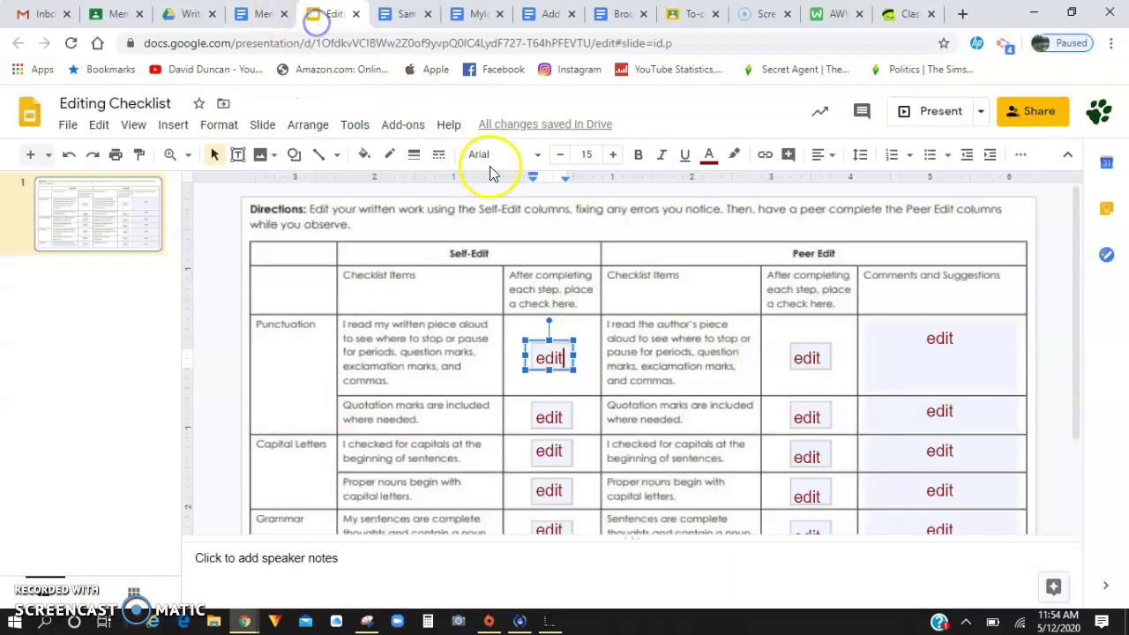
pyautogui.click(815, 361)
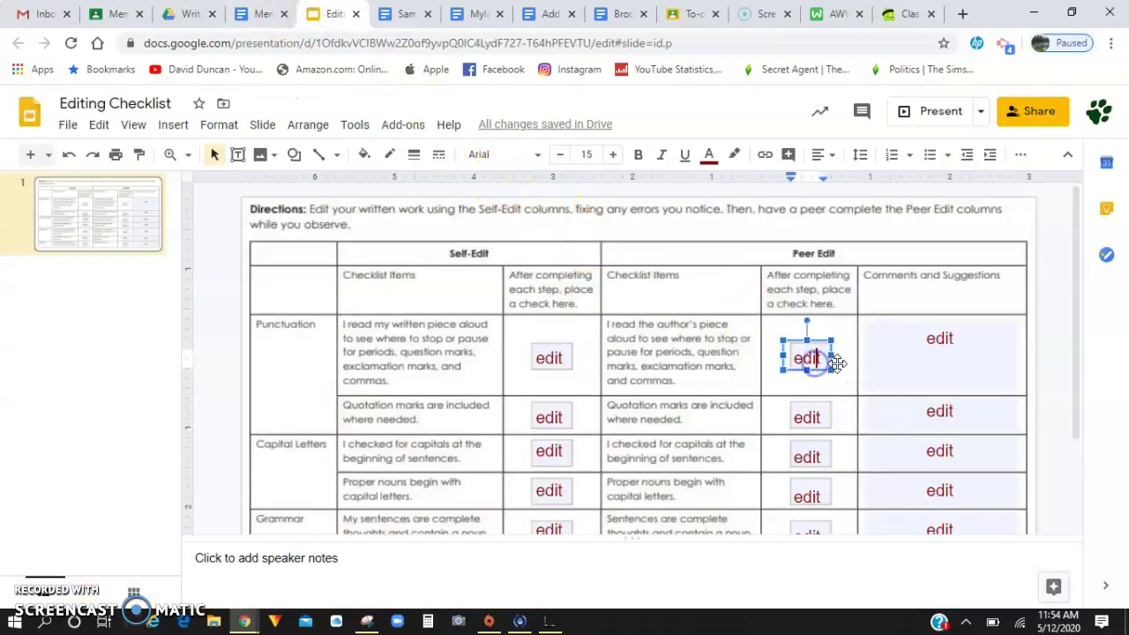
pyautogui.press('Delete')
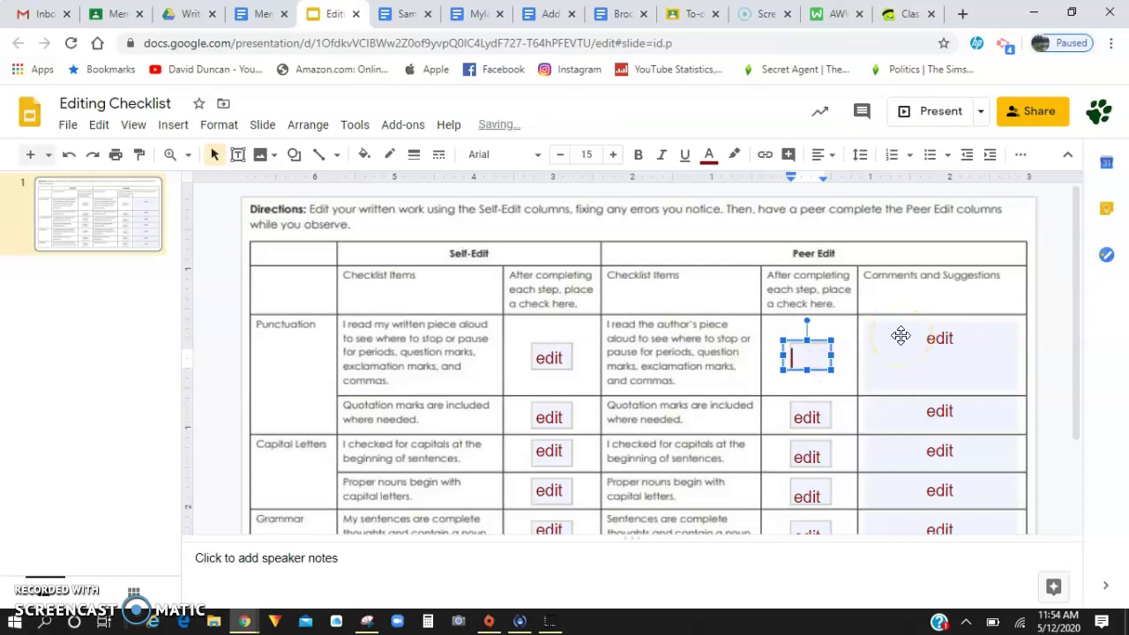
# Replace the comment placeholder with 'I really liked how you used questions and other sentences'
pyautogui.click(942, 339)
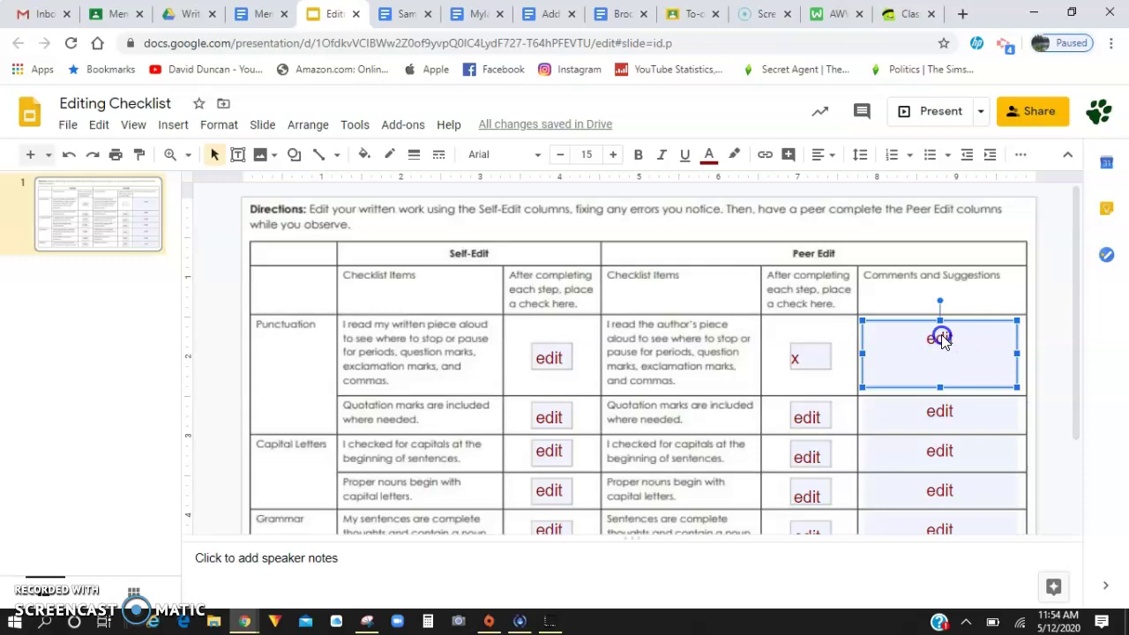
pyautogui.click(939, 337)
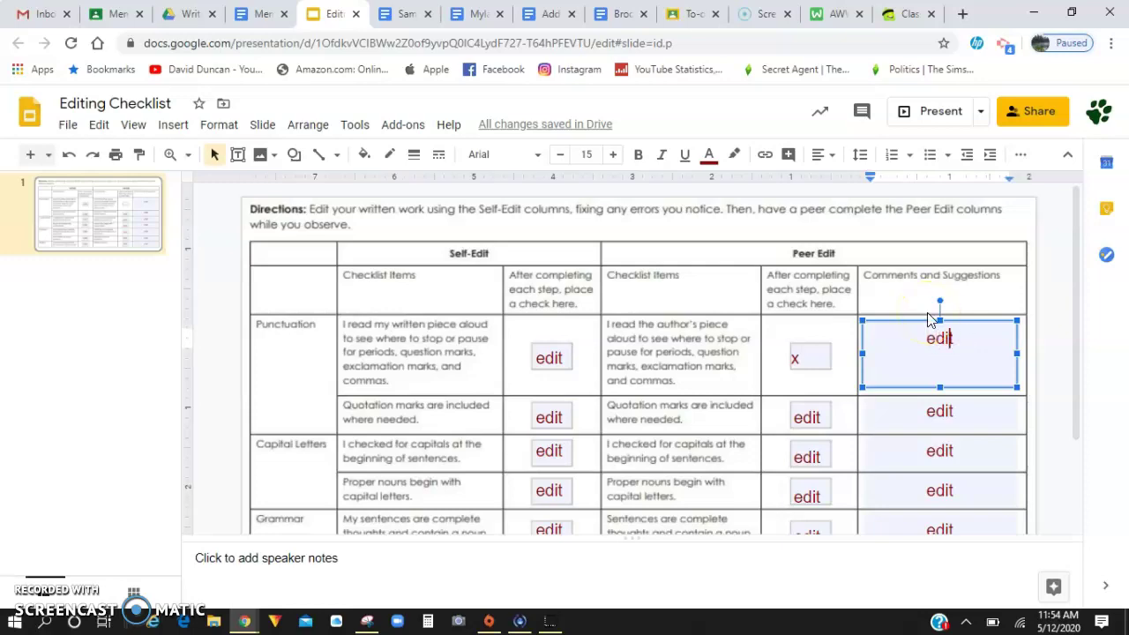
pyautogui.press('BackSpace')
pyautogui.press('BackSpace')
pyautogui.press('BackSpace')
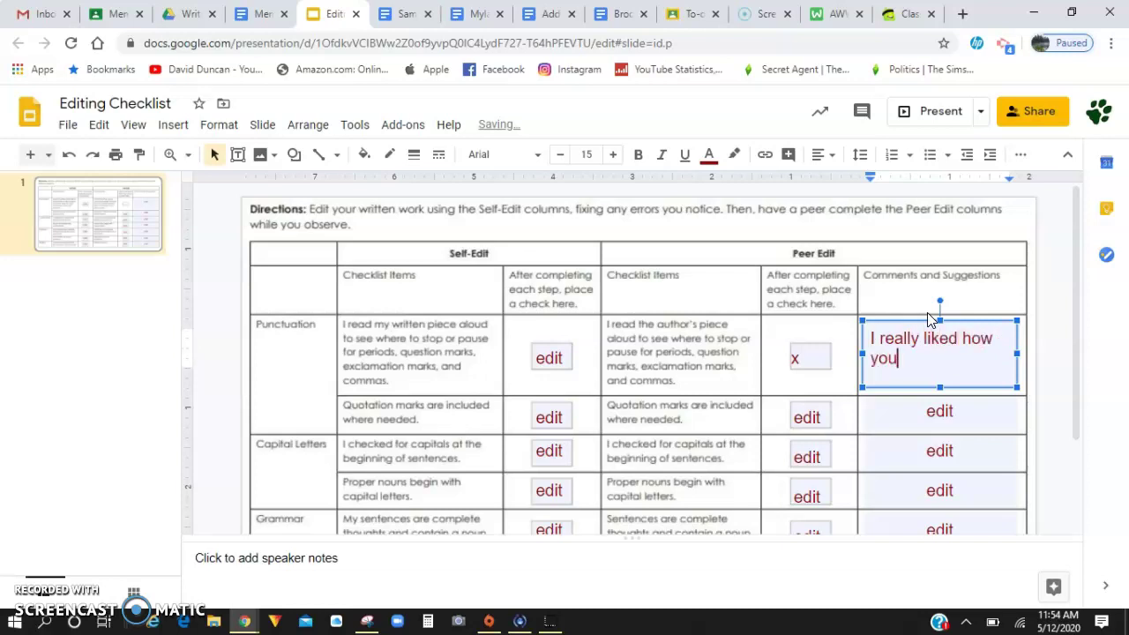
pyautogui.write('tions and other sentences')
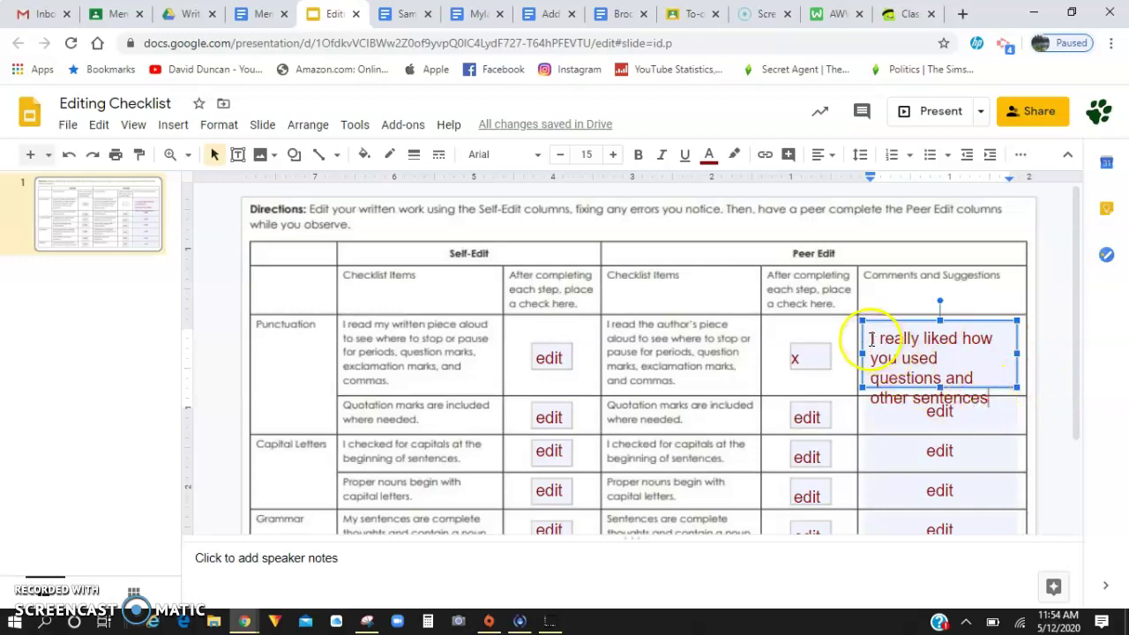
# Undo the Punctuation peer comment back to its 'edit' placeholder
pyautogui.moveTo(870, 341); pyautogui.dragTo(998, 394)
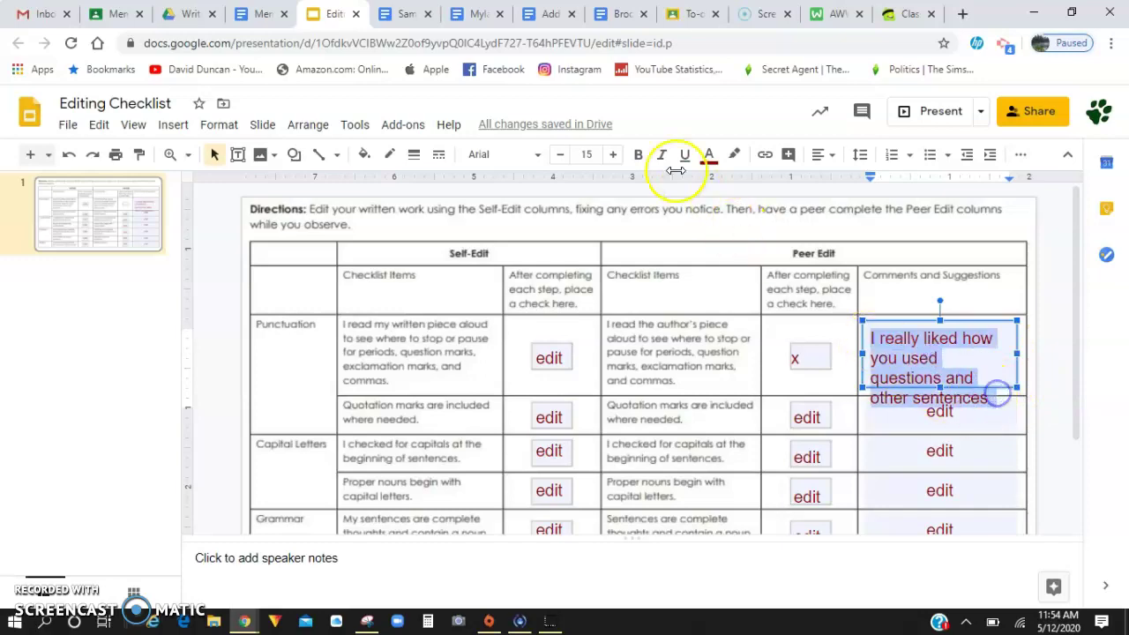
pyautogui.click(559, 154)
pyautogui.click(559, 155)
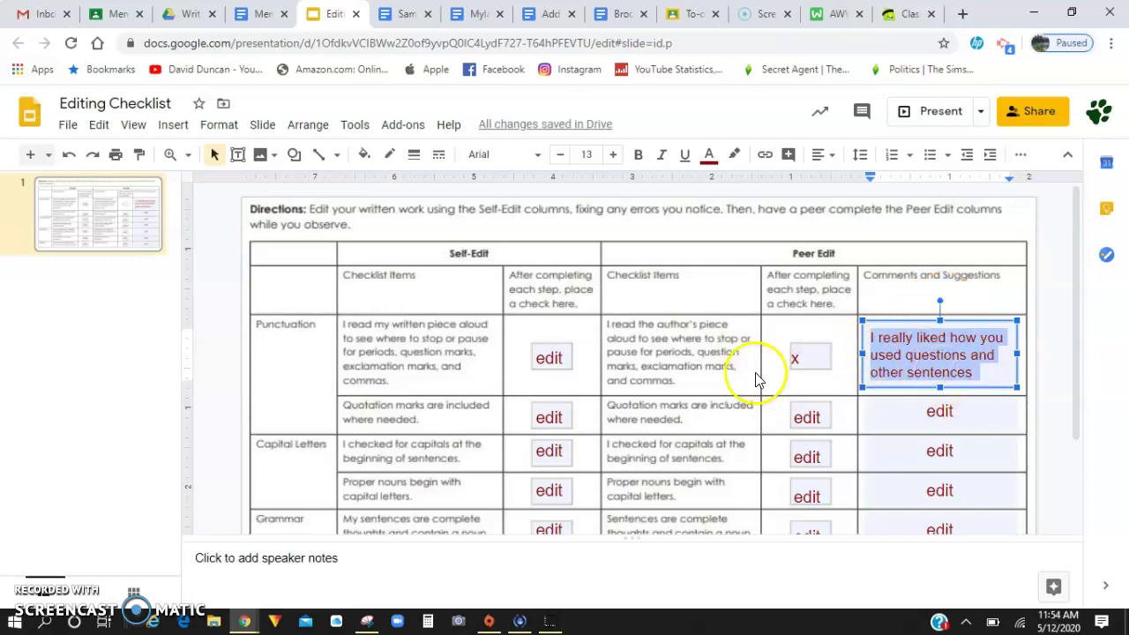
pyautogui.click(61, 152)
pyautogui.click(62, 154)
pyautogui.click(62, 155)
pyautogui.click(63, 158)
pyautogui.click(62, 157)
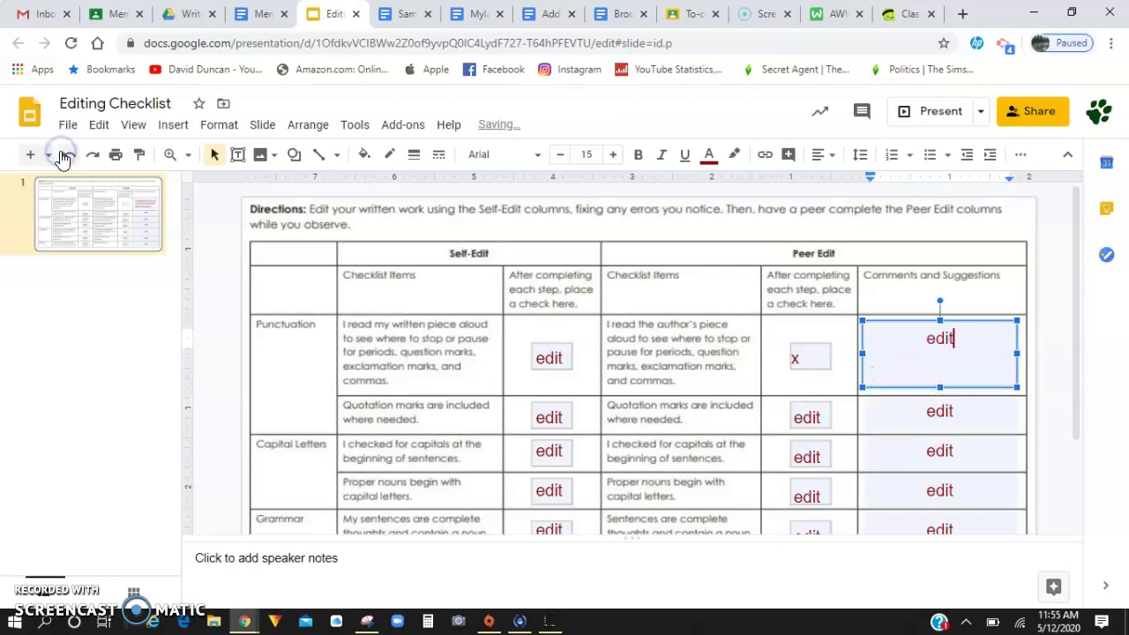
pyautogui.click(711, 452)
# Remove the x from the Punctuation peer-edit check cell so it reads Edit again
pyautogui.click(802, 359)
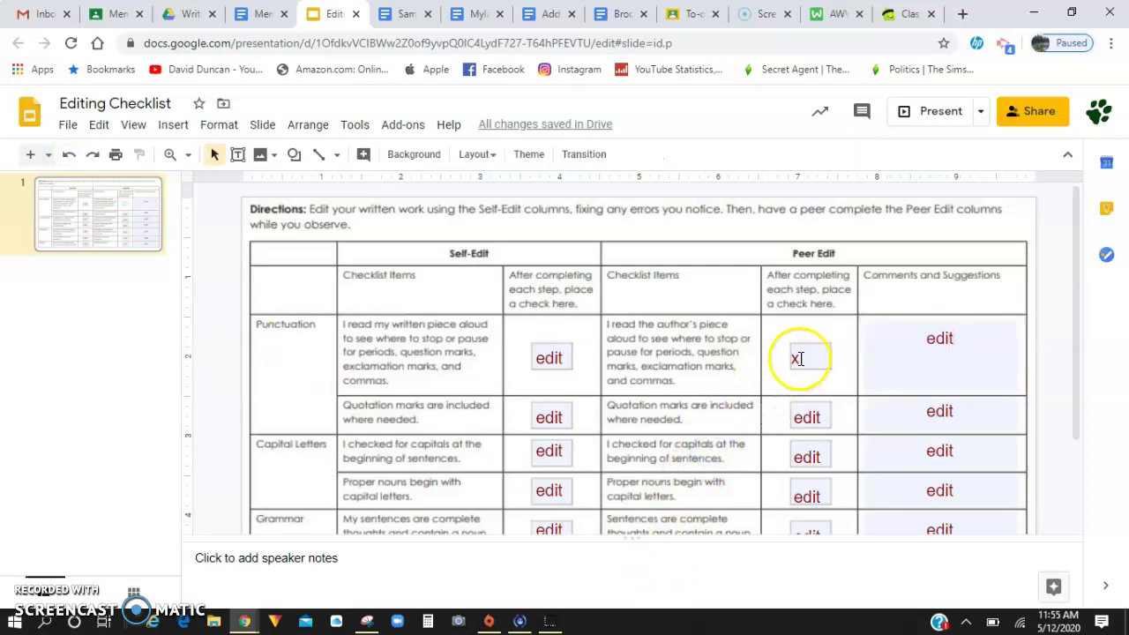
pyautogui.press('BackSpace')
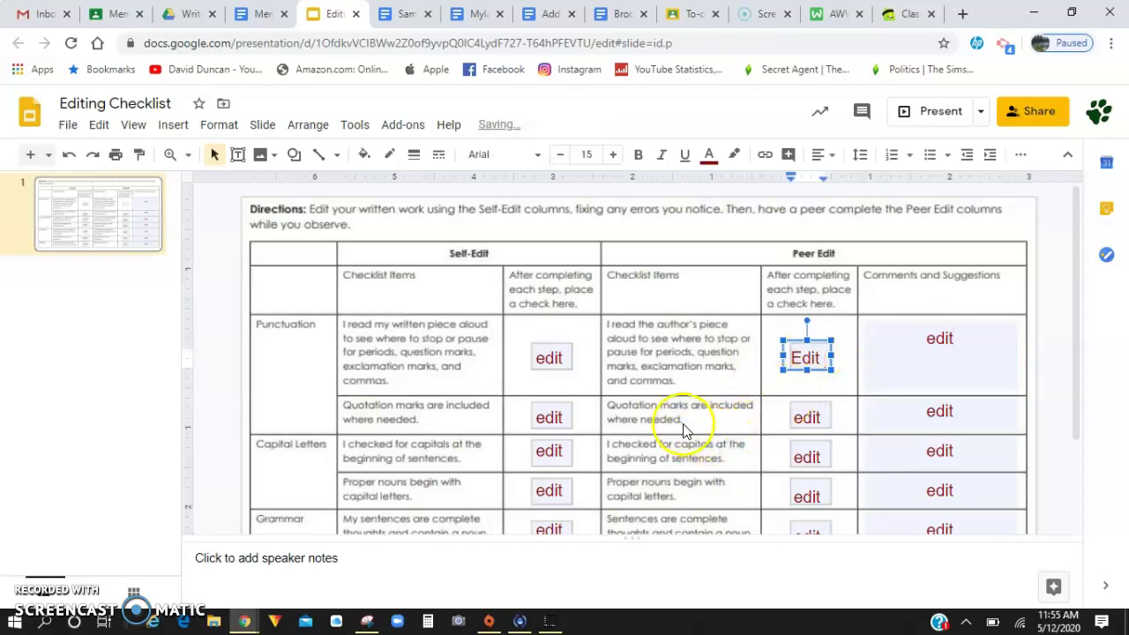
pyautogui.scroll(-2, 670, 420)
pyautogui.scroll(-1, 693, 424)
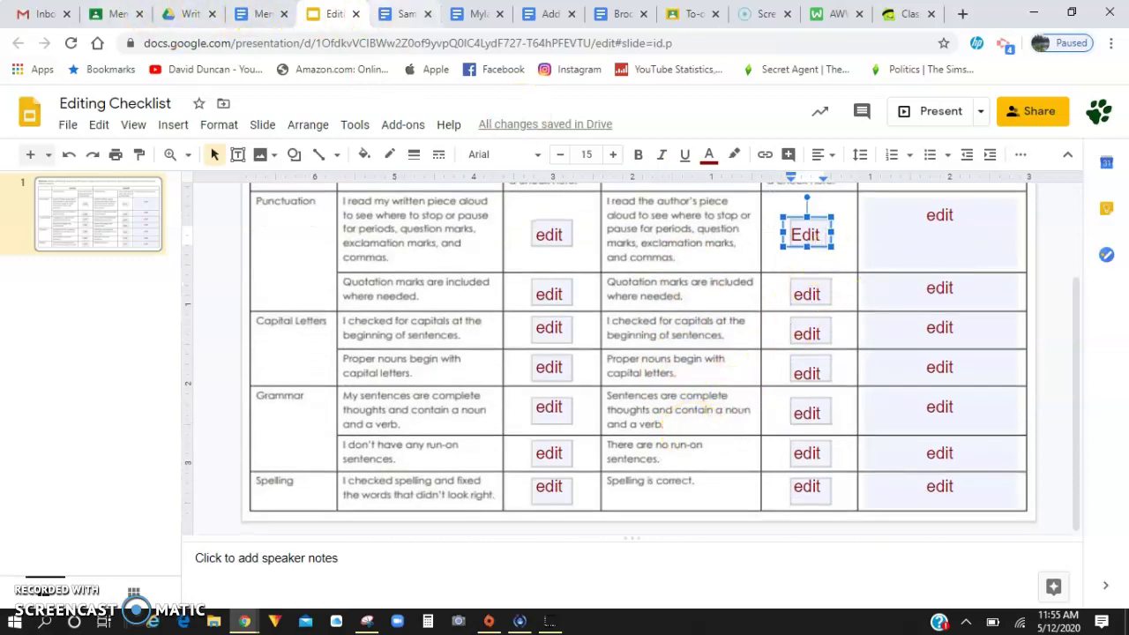
pyautogui.click(402, 13)
pyautogui.scroll(-5, 421, 478)
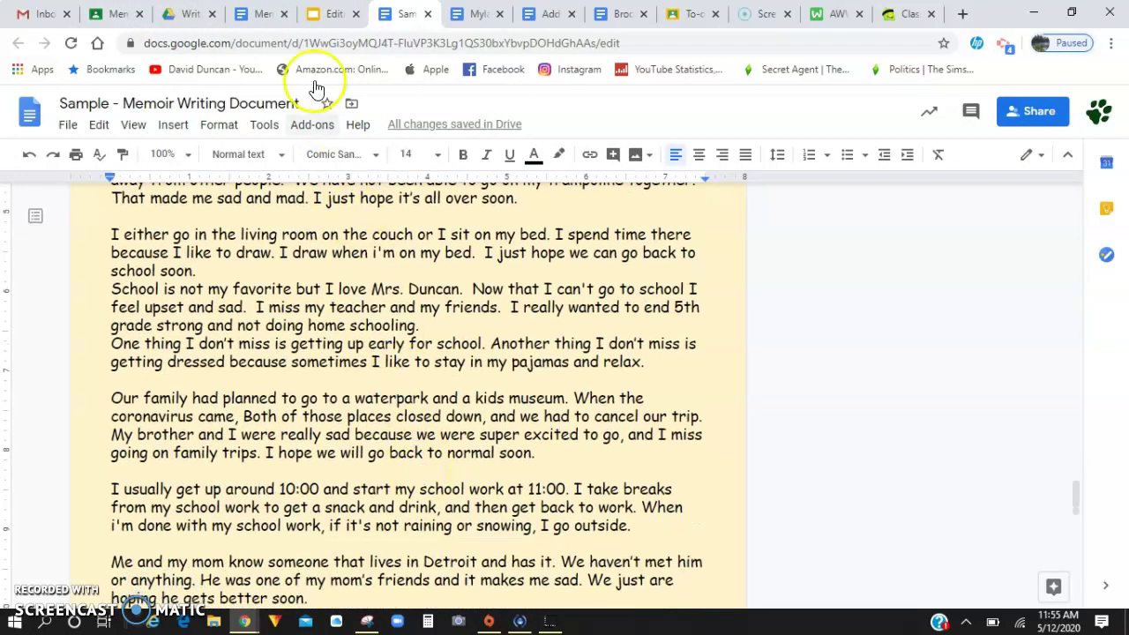
pyautogui.click(326, 13)
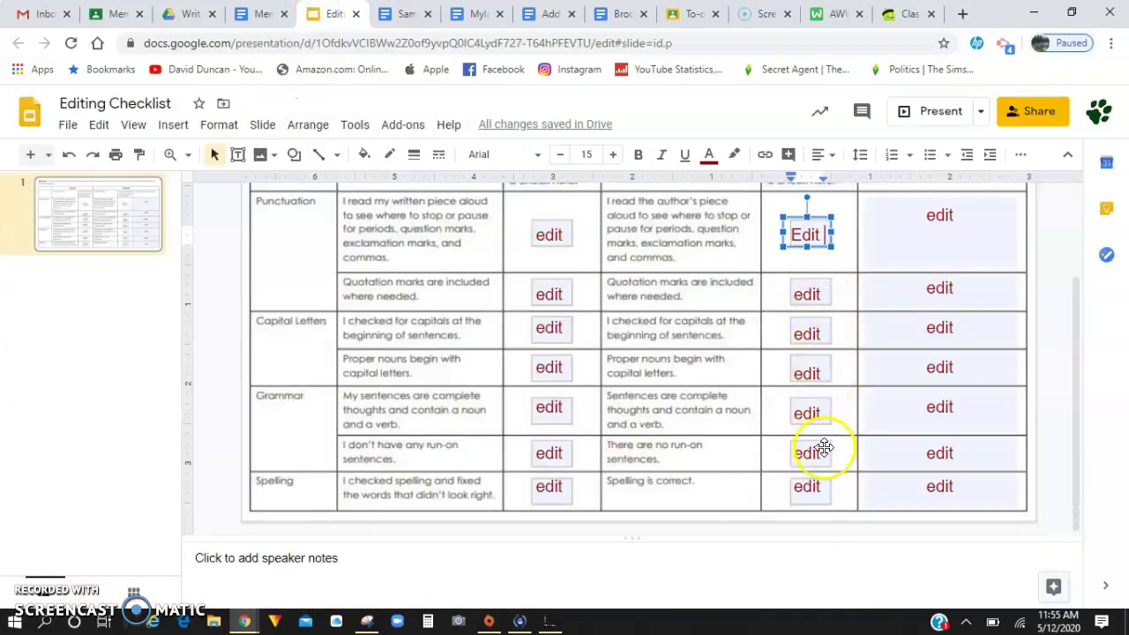
pyautogui.click(256, 13)
pyautogui.click(395, 13)
pyautogui.moveTo(158, 324); pyautogui.dragTo(391, 325)
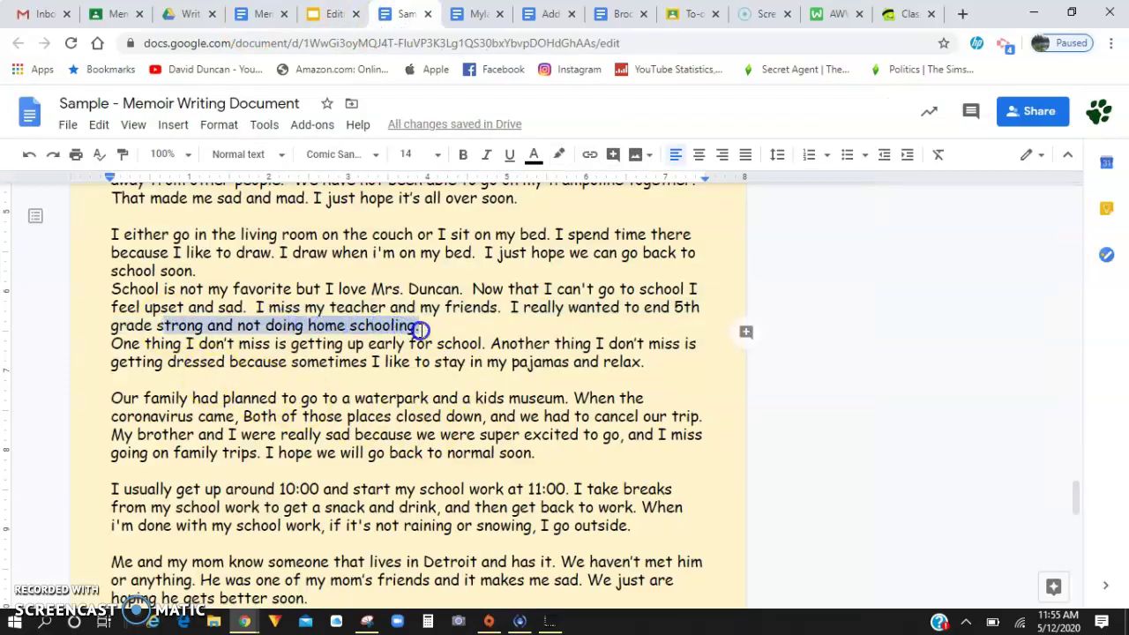
pyautogui.click(746, 332)
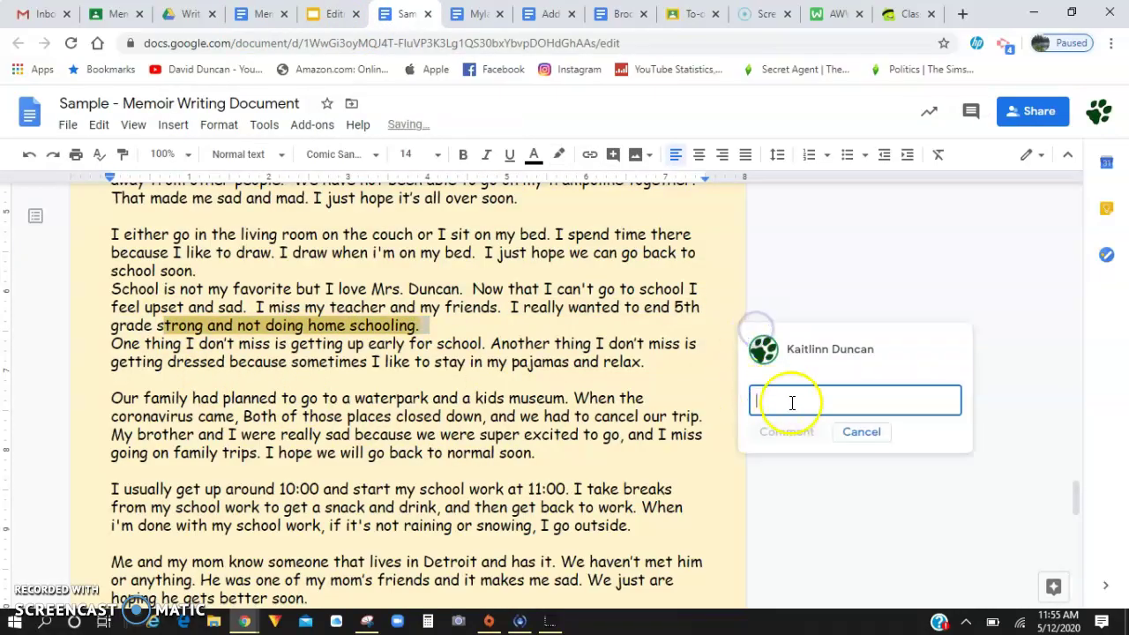
pyautogui.click(861, 432)
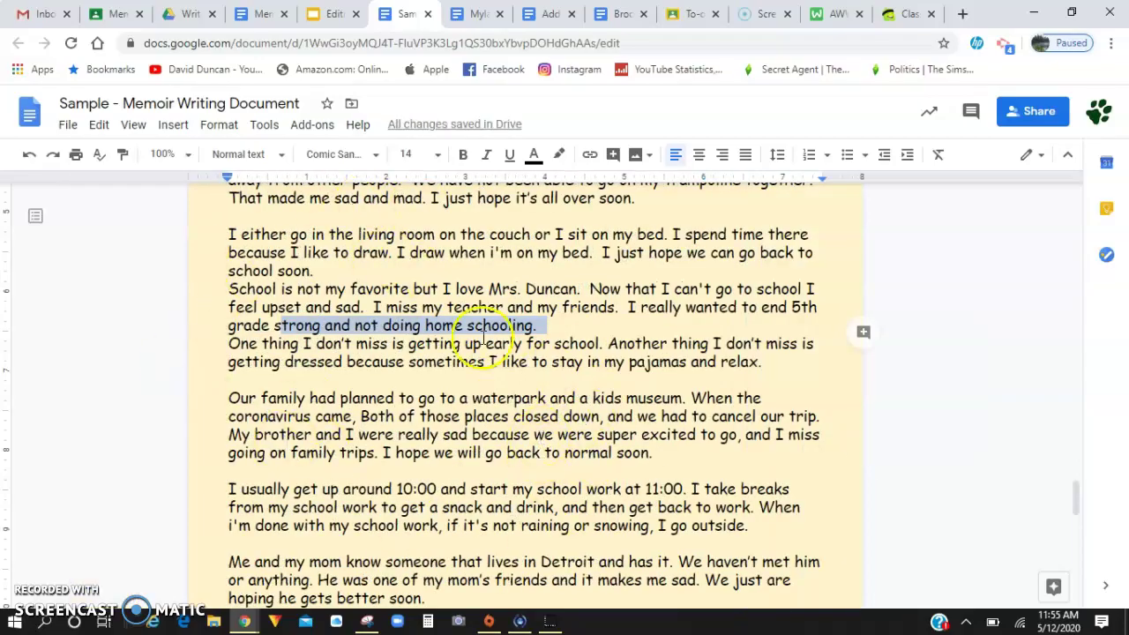
pyautogui.click(333, 13)
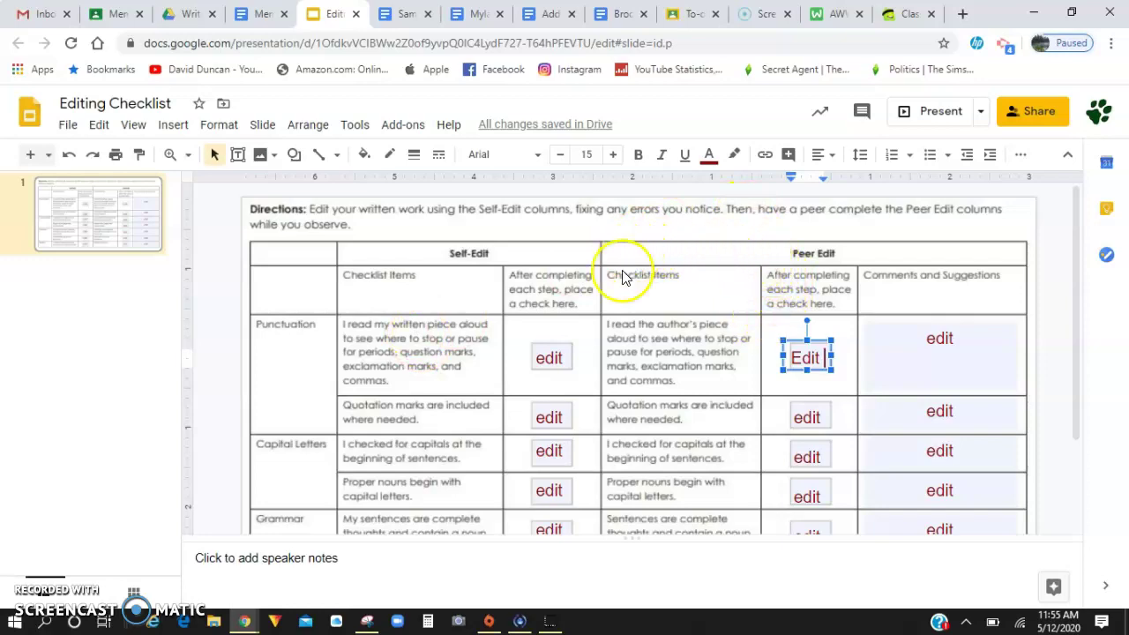
pyautogui.click(261, 13)
pyautogui.scroll(-2, 649, 505)
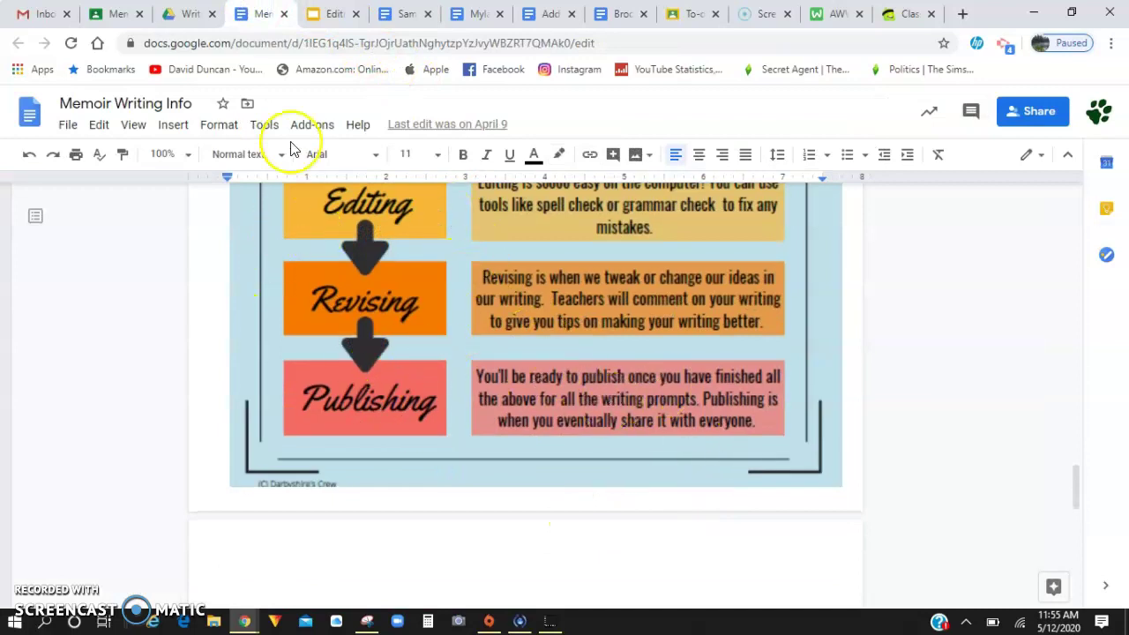
pyautogui.click(406, 13)
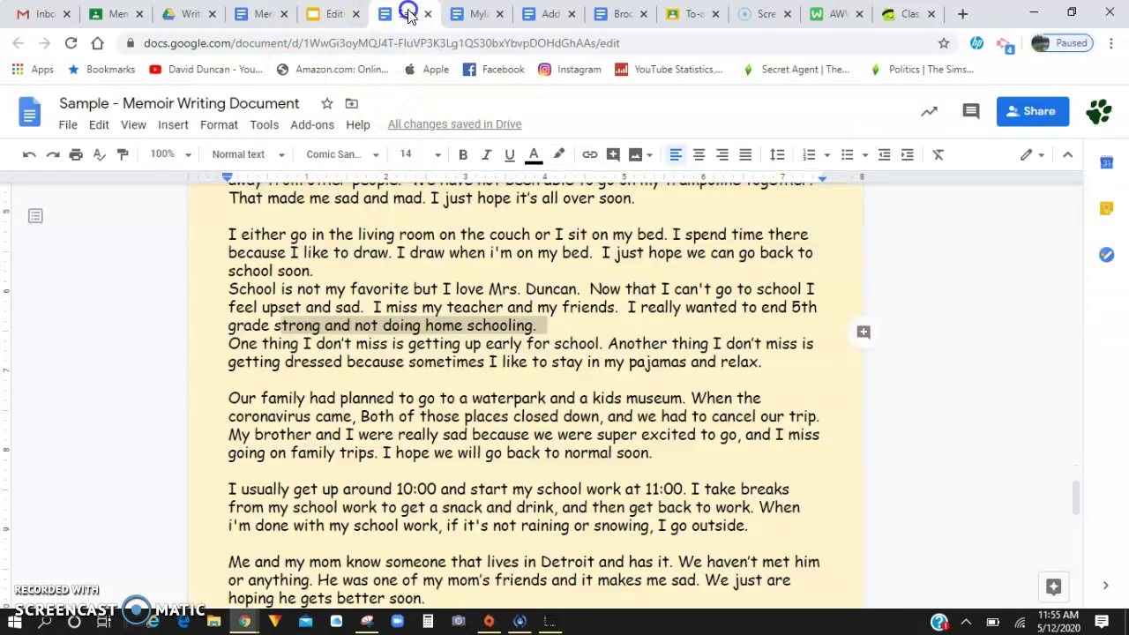
pyautogui.scroll(4, 362, 388)
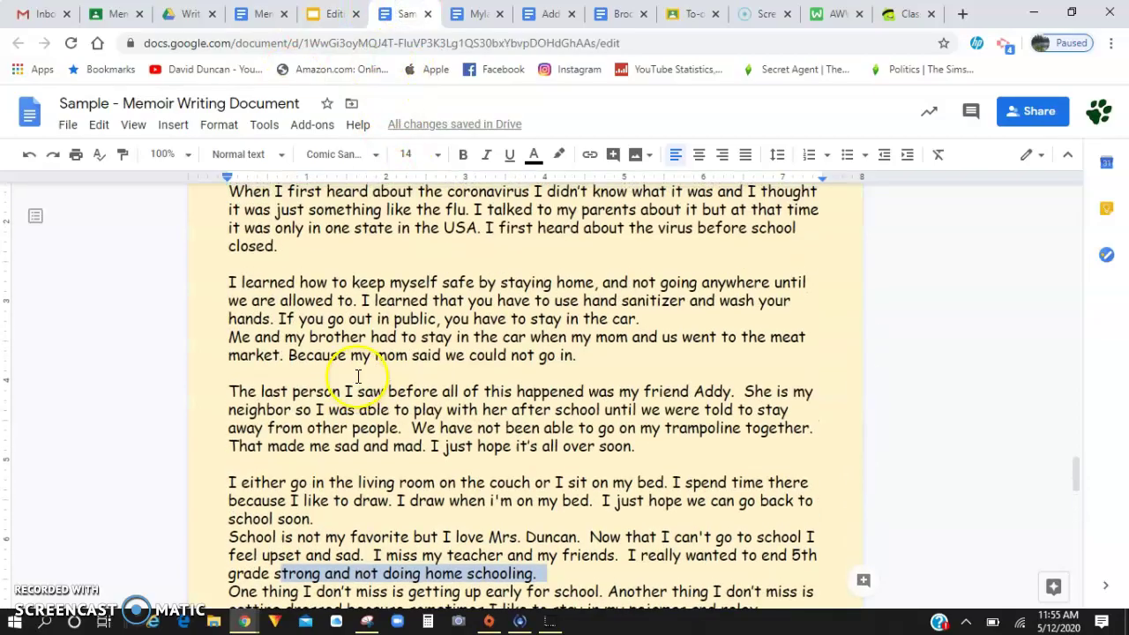
pyautogui.click(357, 374)
pyautogui.hotkey('ctrl', 'shift', 'Tab')
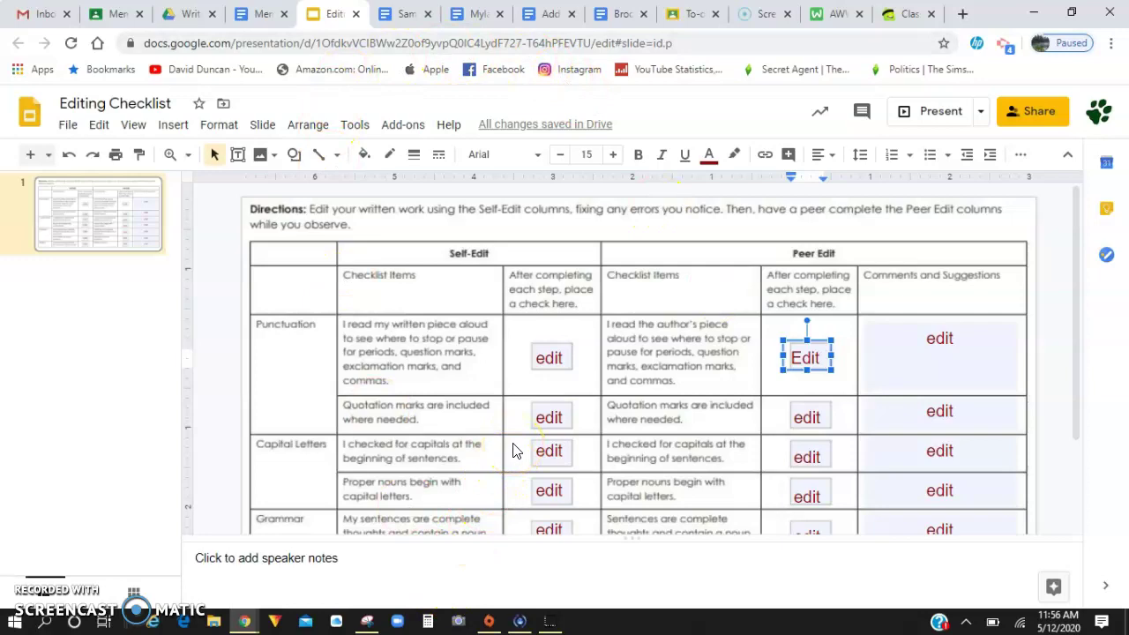
pyautogui.click(530, 408)
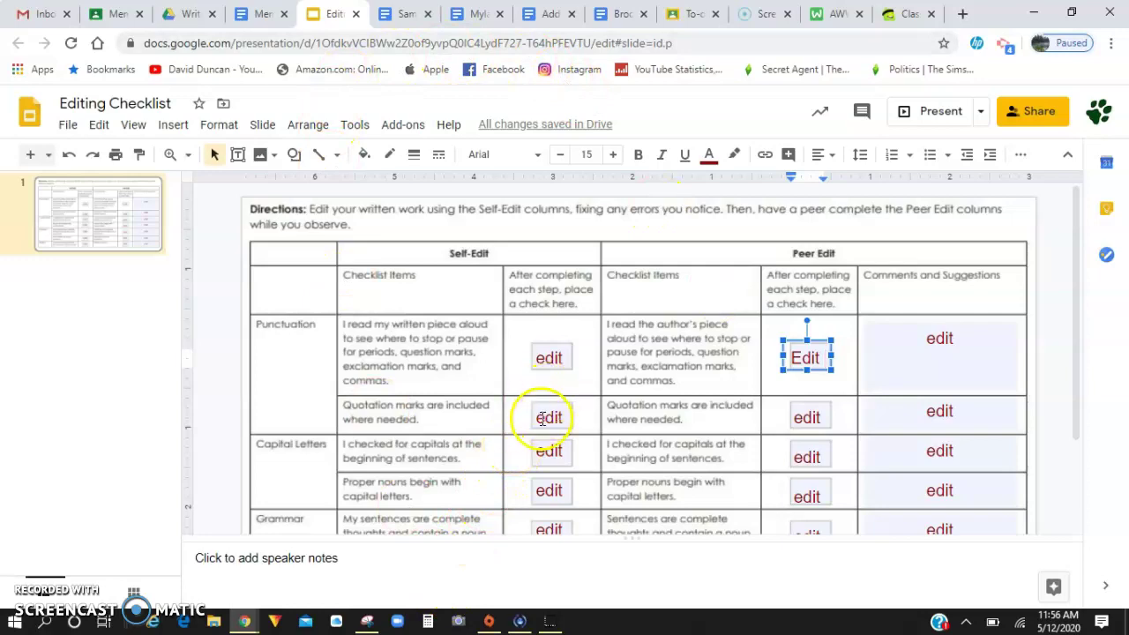